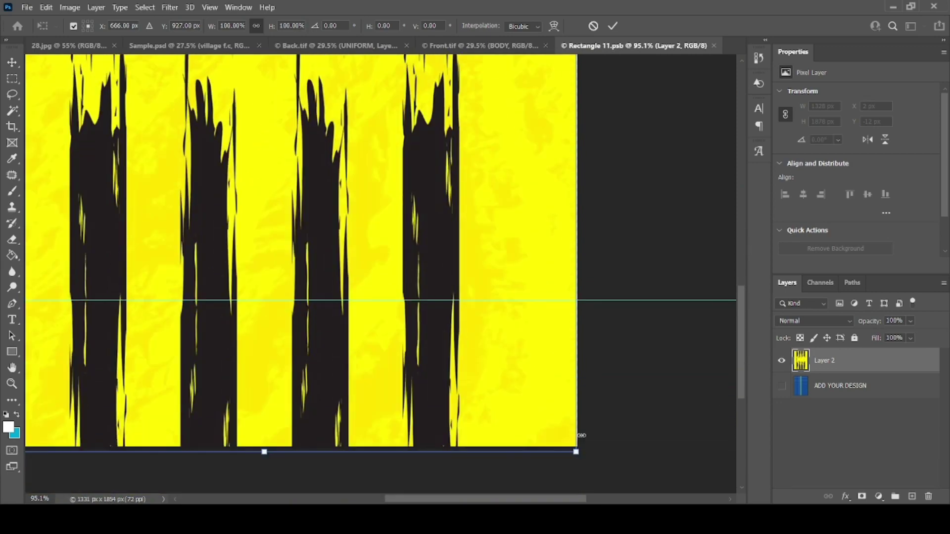
- Extend the striped pattern in the body smart object to 1334 × 1886 px so it covers the canvas, then save and close it
drag(577, 452, 579, 455)
key(Return)
key(ctrl+s)
key(ctrl+0)
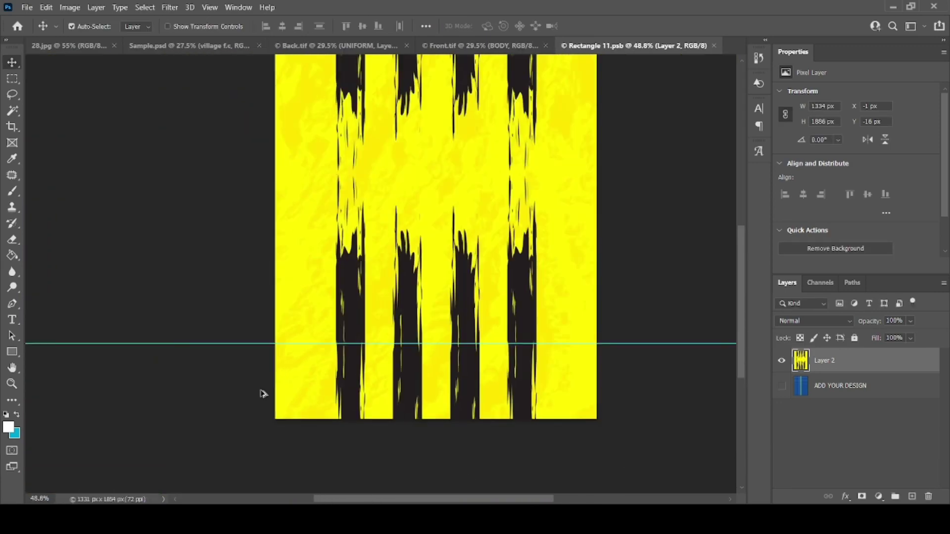
click(714, 45)
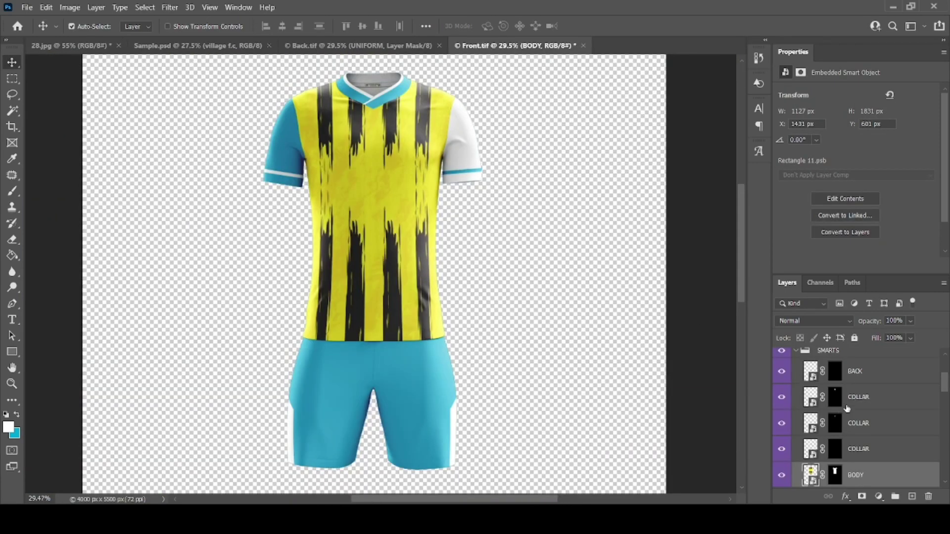
- Open the COLLAR1.psb collar smart object and sample the yellow from 28.jpg as the foreground color
scroll(847, 408, up, 1)
click(813, 441)
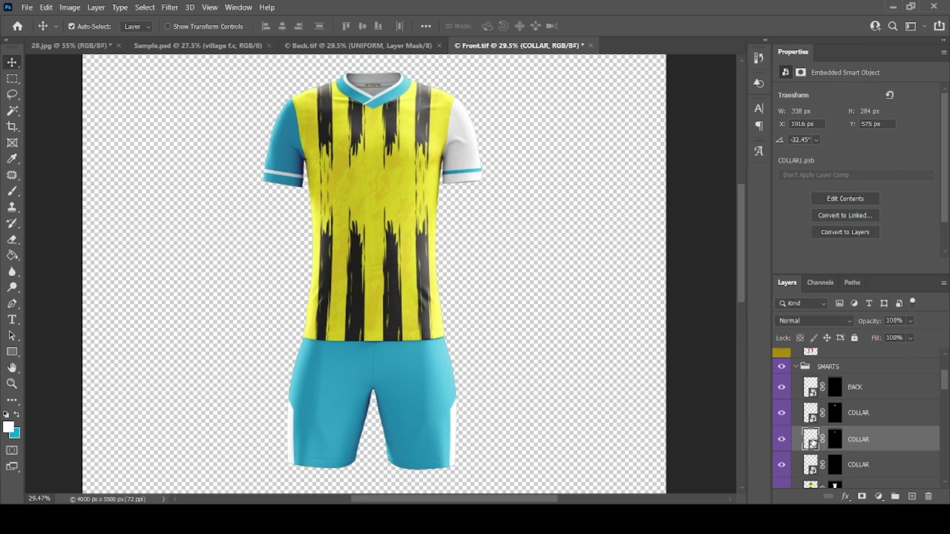
double_click(812, 440)
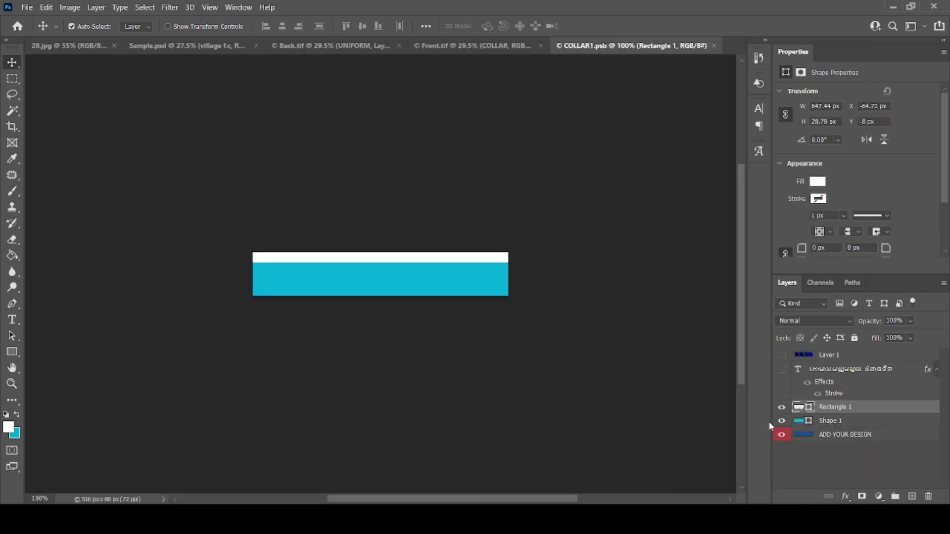
click(69, 46)
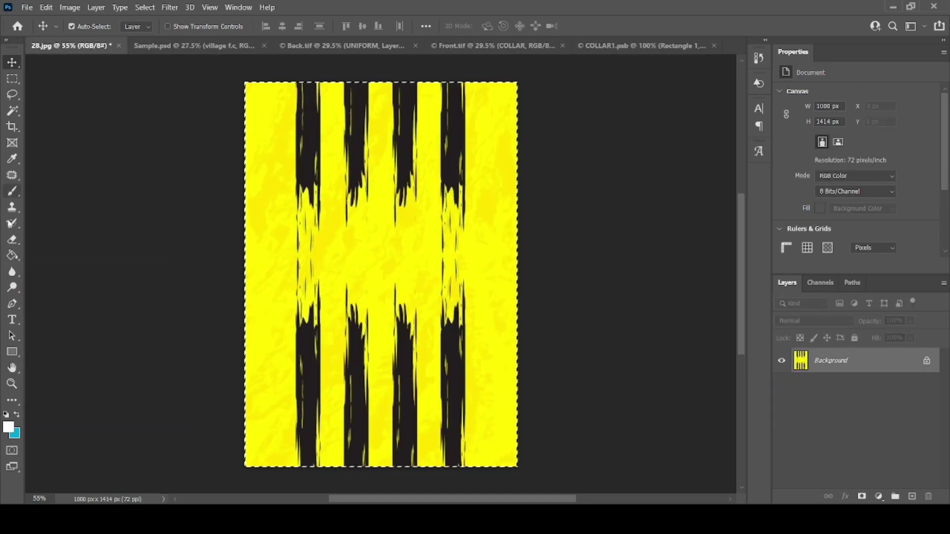
key(i)
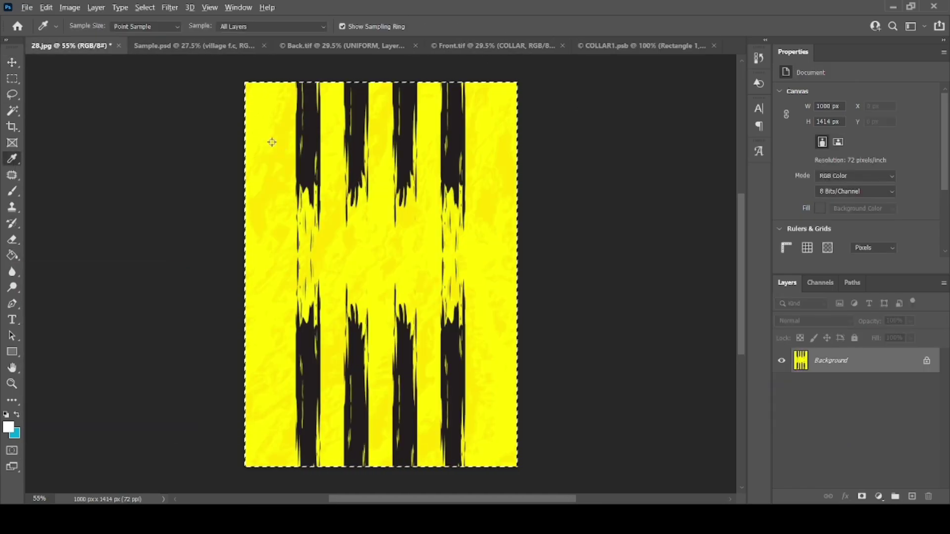
scroll(271, 142, up, 5)
scroll(170, 167, down, 5)
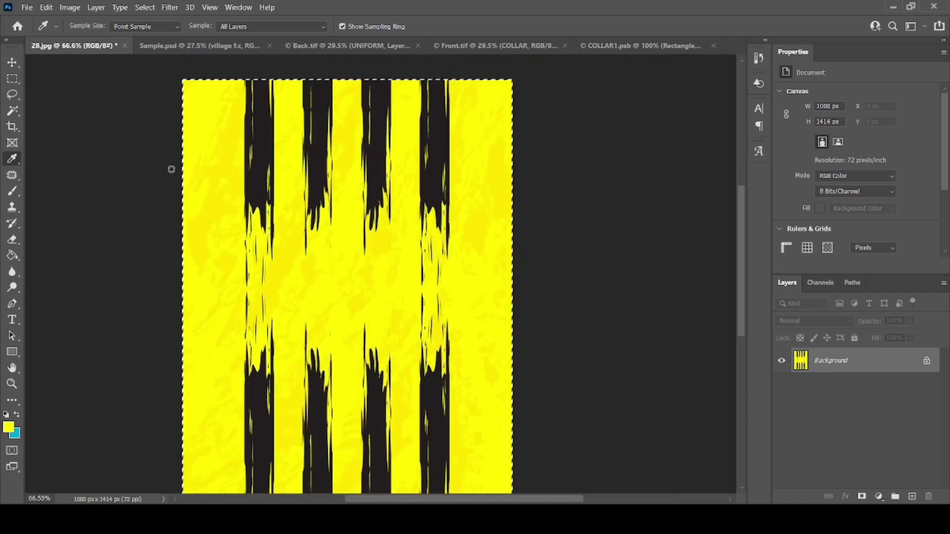
- Fill the Shape 1 layer in COLLAR1.psb with the sampled yellow
click(594, 46)
double_click(799, 422)
click(8, 427)
click(365, 286)
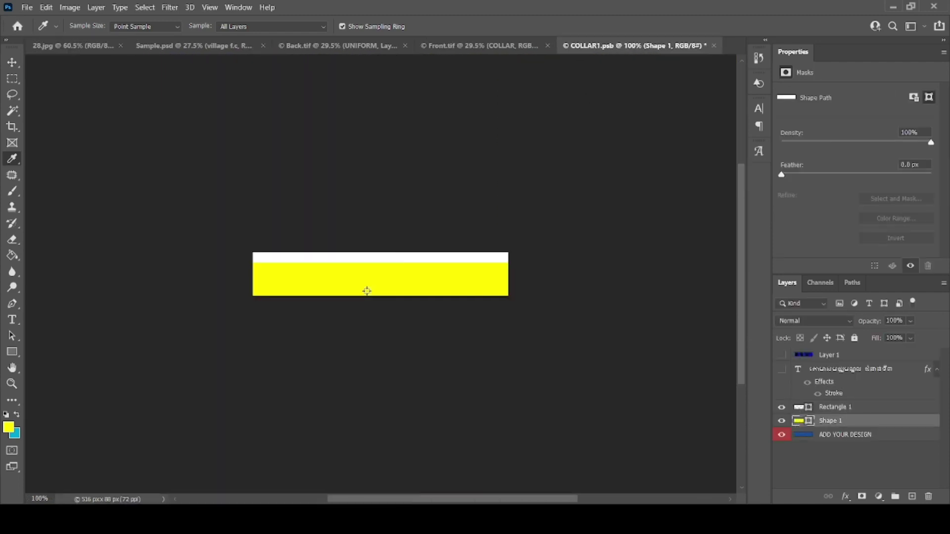
- Duplicate the Rectangle 1 stripe layer in COLLAR1.psb and hide the copy
right_click(861, 407)
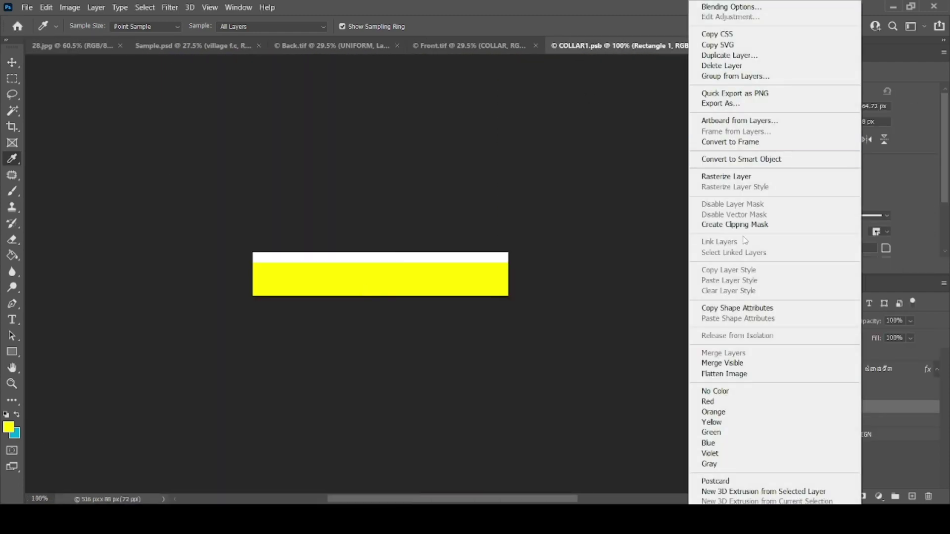
click(729, 55)
click(577, 138)
click(782, 407)
- Move the original white Rectangle 1 stripe to the collar's lower edge, then save and close the collar file
click(835, 421)
scroll(423, 309, up, 7)
key(v)
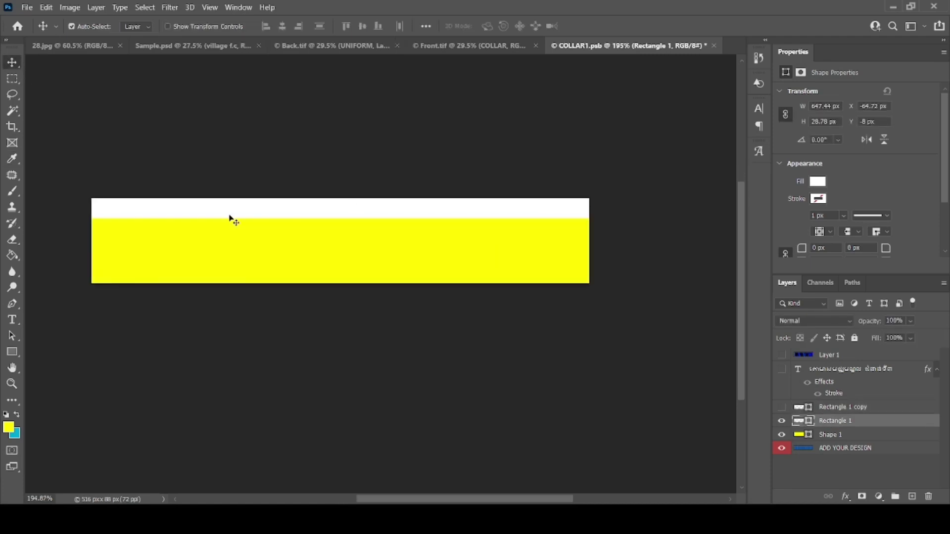
drag(274, 208, 278, 273)
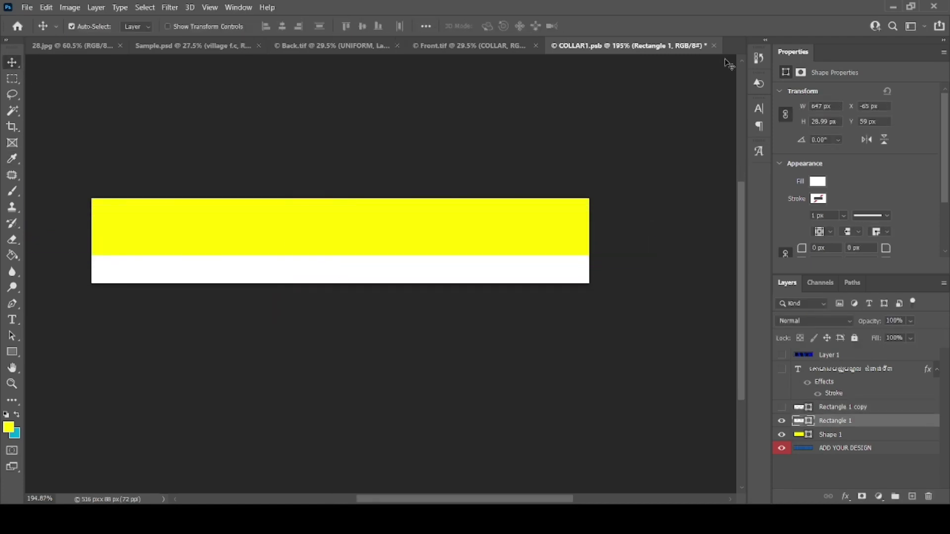
click(714, 46)
key(Return)
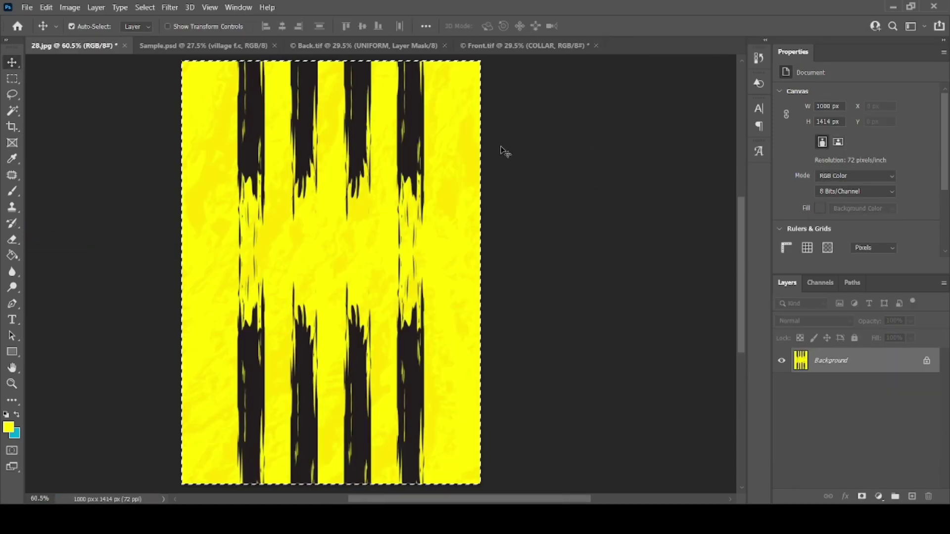
- Reopen COLLAR1.psb from Front.tif, fill the Rectangle 1 stripe with black (000000), and save the collar
click(505, 45)
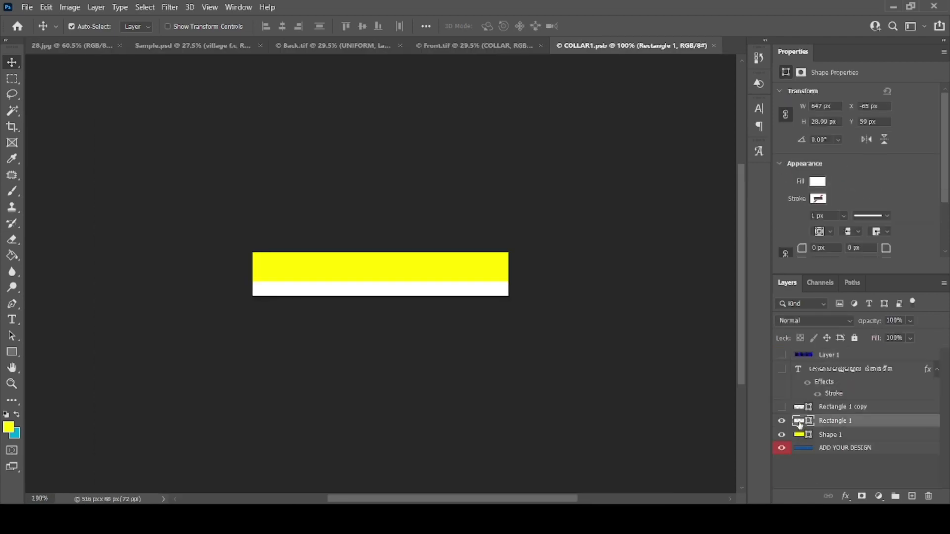
click(813, 181)
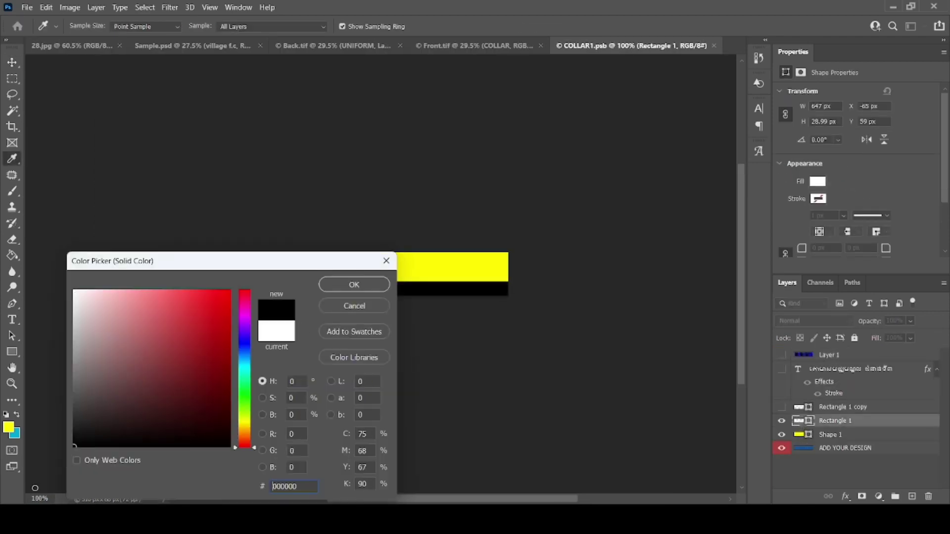
click(354, 282)
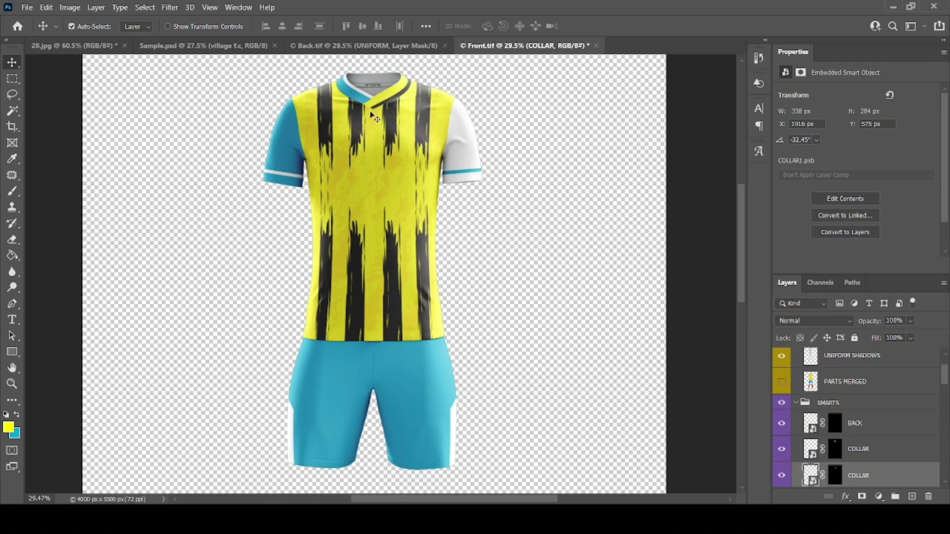
- In the other collar's COLLAR.psb, duplicate Rectangle 1 with the copy hidden, move the original stripe to the lower edge, and save
scroll(864, 382, down, 3)
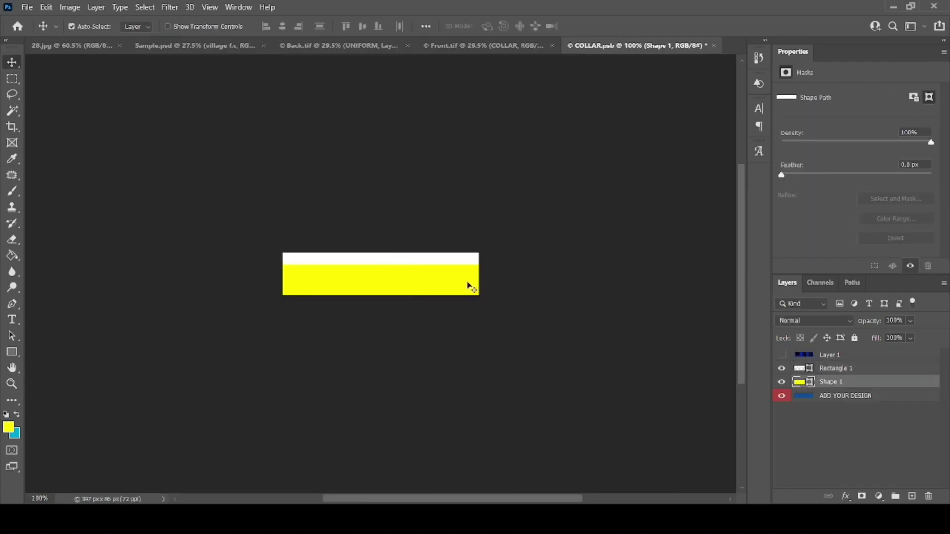
click(839, 372)
key(ctrl+j)
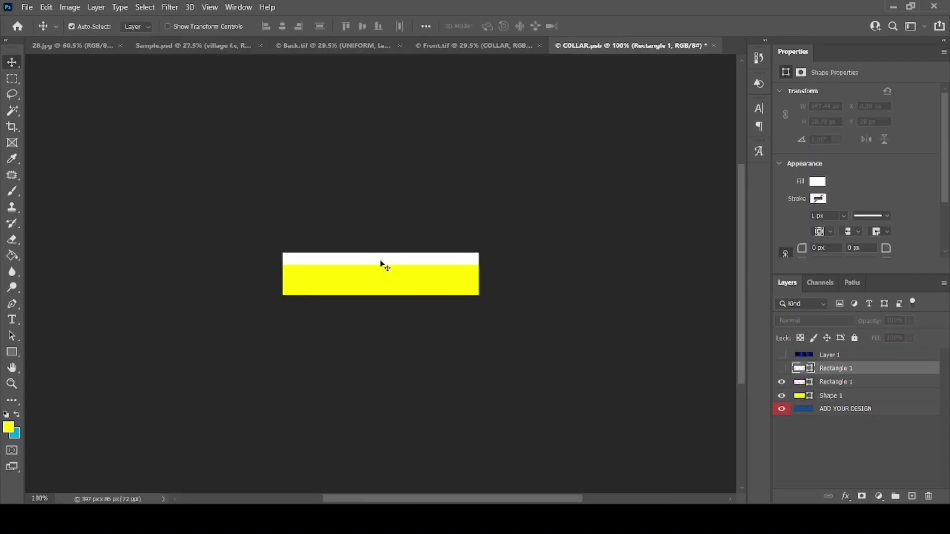
key(ctrl+t)
drag(384, 263, 379, 296)
key(Return)
key(ctrl+s)
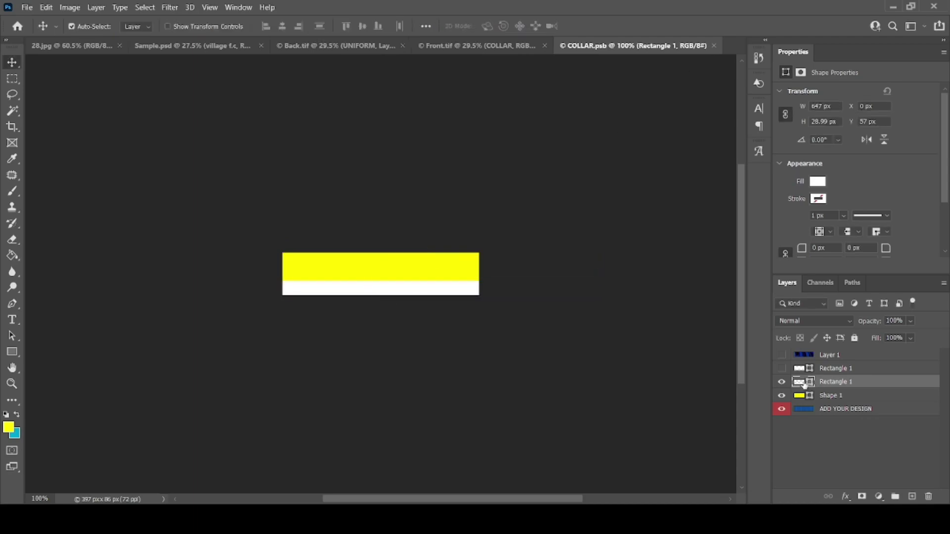
- Fill the Rectangle 1 stripe in COLLAR.psb with black and return to the front mockup
double_click(802, 383)
click(74, 445)
click(355, 284)
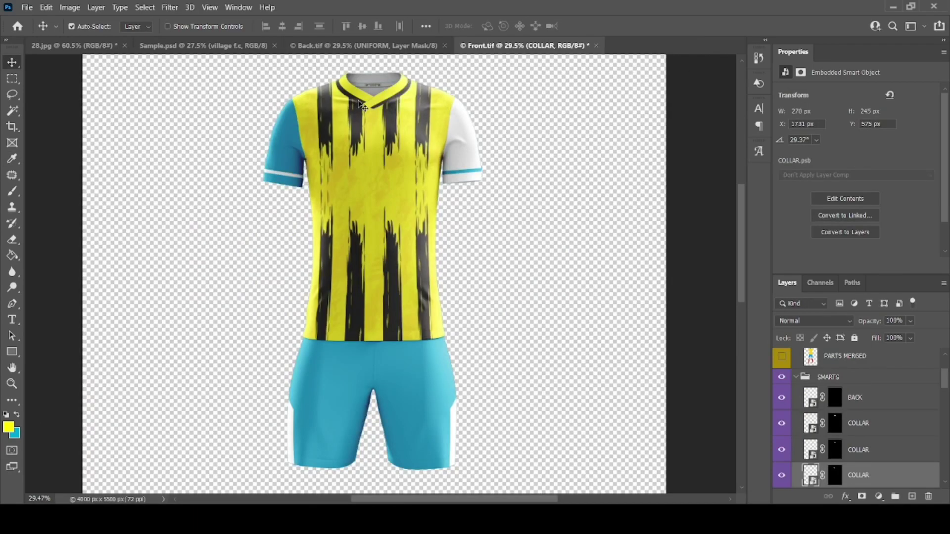
- Open the LEFT ARM smart object, show the flag on Layer 3, and fill Shape 1 with the sampled yellow
scroll(817, 415, down, 7)
double_click(810, 403)
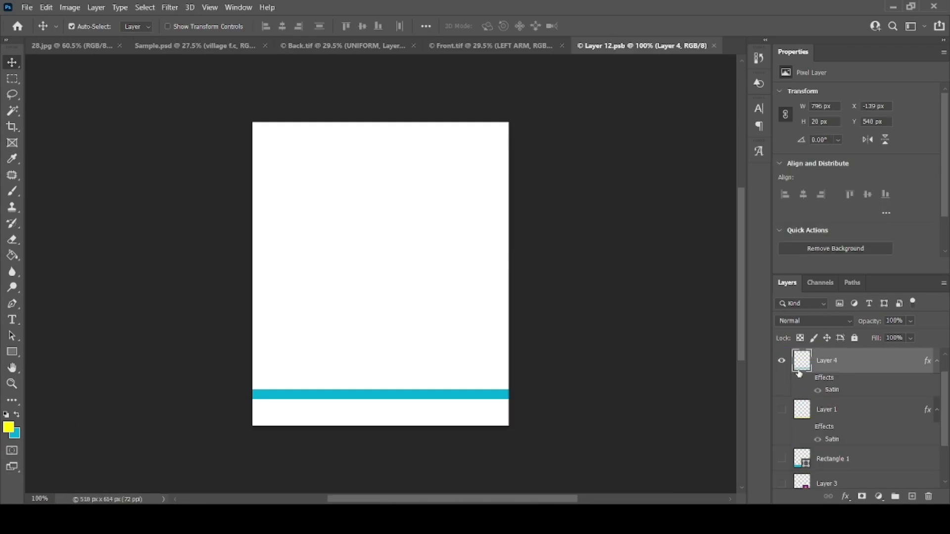
scroll(798, 426, down, 3)
scroll(794, 469, down, 1)
click(782, 425)
double_click(802, 452)
click(9, 427)
click(355, 284)
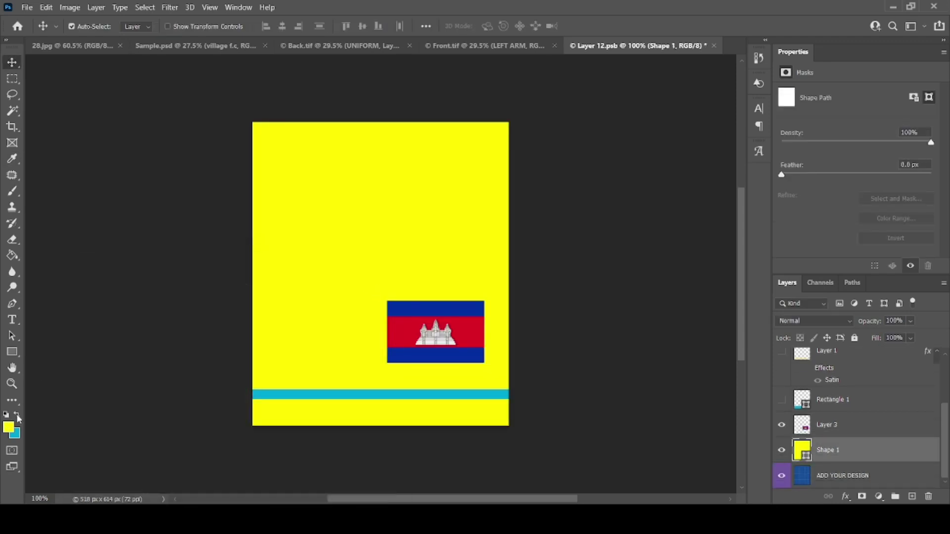
- Replace the cyan swatch with black, then show the left sleeve's Rectangle 1 cuff and fill it black
click(17, 415)
click(9, 427)
click(74, 446)
key(Return)
key(v)
key(x)
click(782, 400)
double_click(802, 400)
click(74, 446)
key(Return)
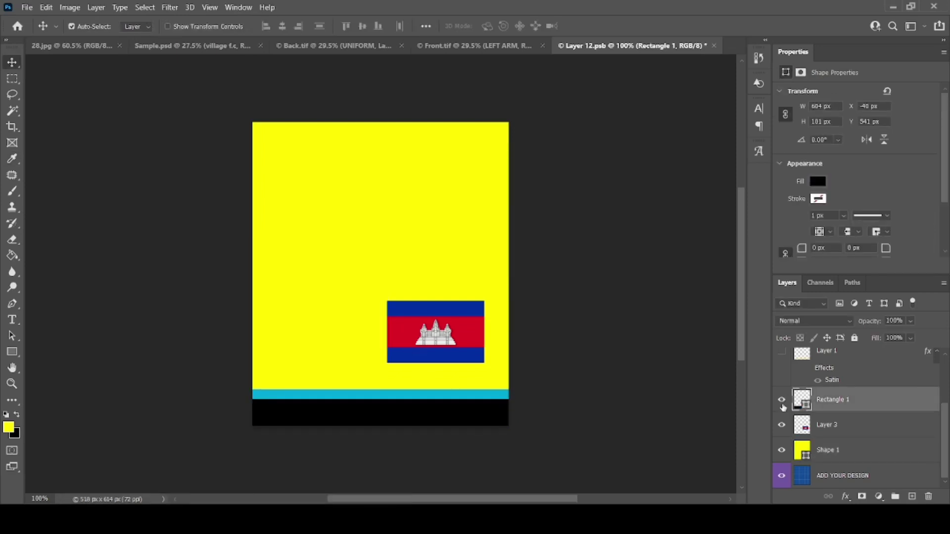
- Show the yellow Layer 1 stripe, hide the cyan Layer 4 stripe, then save and close the left sleeve
click(782, 352)
scroll(788, 434, up, 1)
click(782, 353)
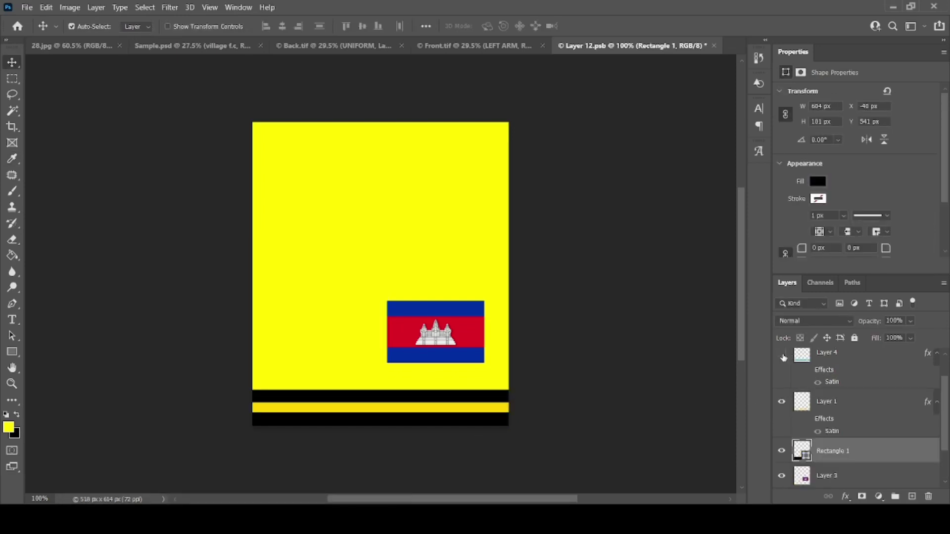
key(ctrl+s)
click(713, 45)
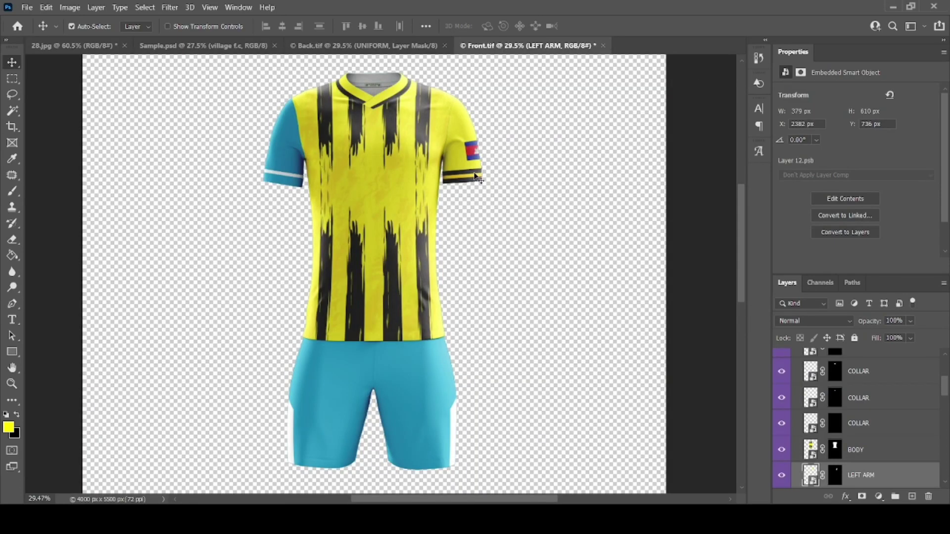
- Open the RIGHT ARM smart object, fill Shape 1 with the same yellow, and show the Layer 3 flag
scroll(783, 352, down, 2)
double_click(811, 438)
click(782, 353)
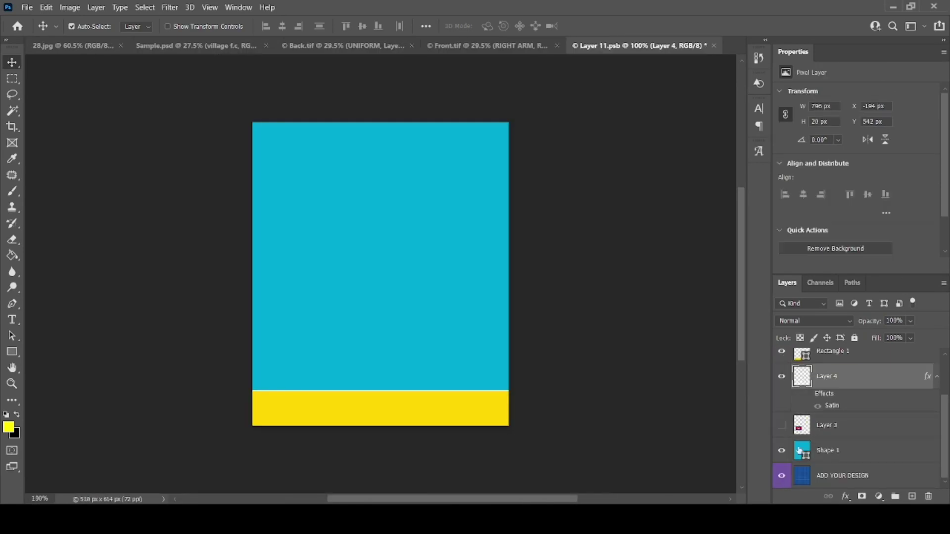
double_click(800, 450)
click(8, 431)
key(Return)
click(782, 426)
scroll(783, 377, up, 2)
- Delete the hidden Layer 2 from the right sleeve and fill the Rectangle 1 cuff with black
click(800, 380)
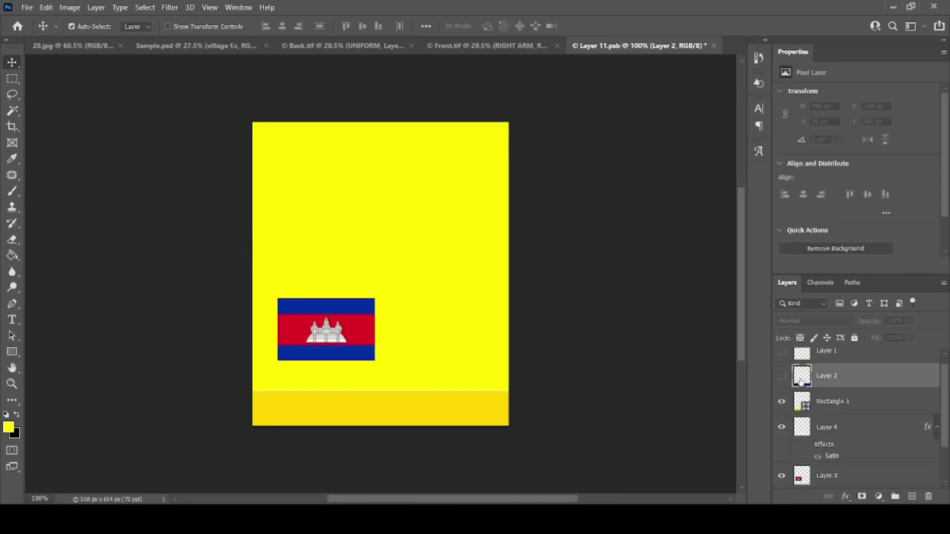
key(Delete)
double_click(796, 380)
click(16, 434)
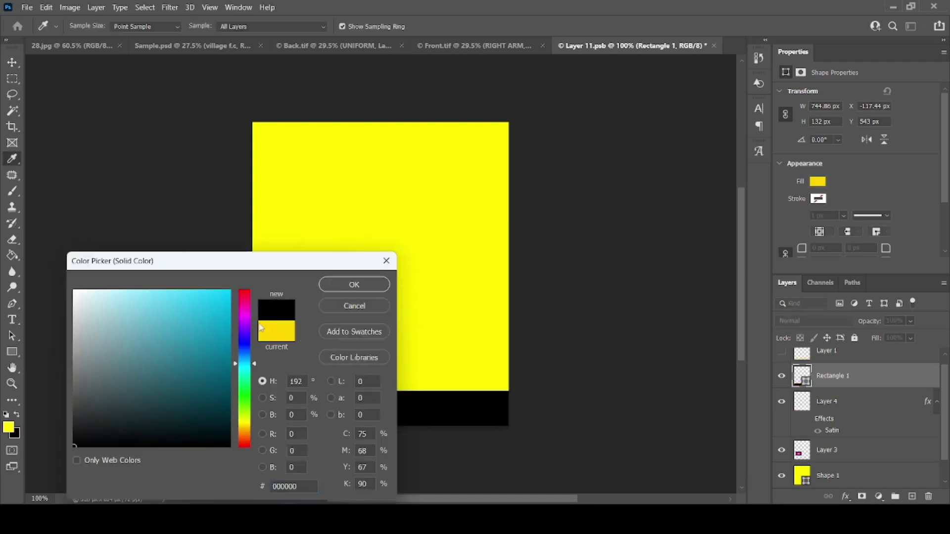
click(334, 287)
- Hide Layer 4 and show the Layer 1 stripe on the right sleeve, then save the file
click(781, 404)
scroll(800, 380, up, 1)
click(781, 361)
key(ctrl+s)
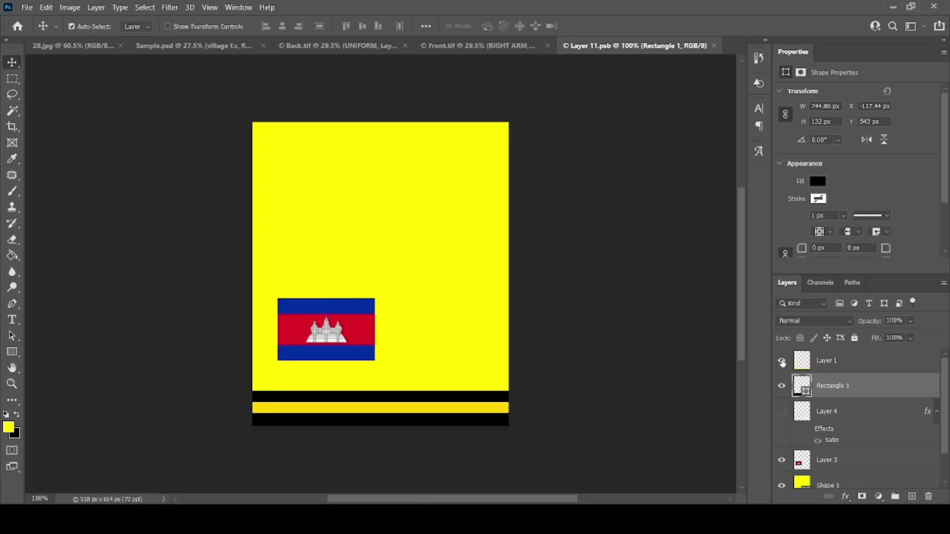
- Fill the right sleeve's Layer 1 stripe with the foreground yellow using the Paint Bucket, then close the file
click(461, 410)
double_click(871, 361)
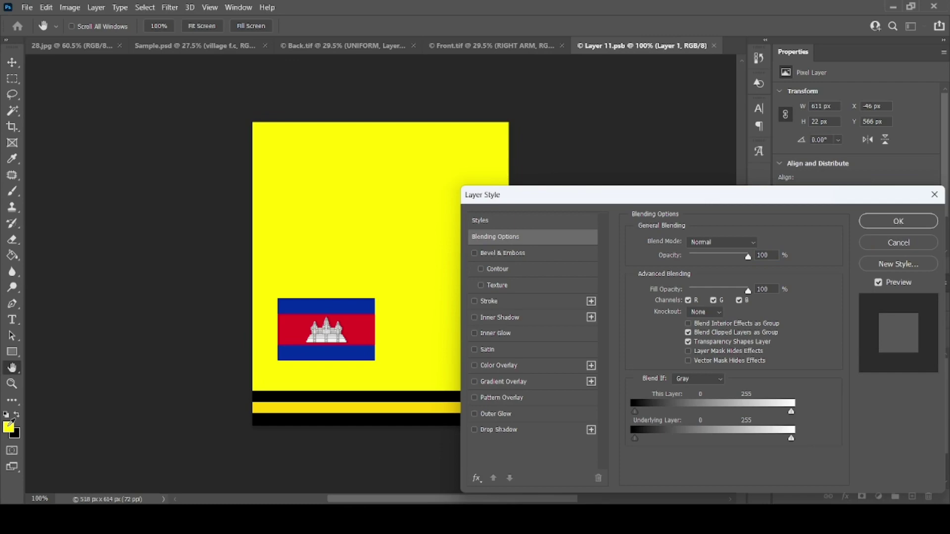
click(893, 244)
key(g)
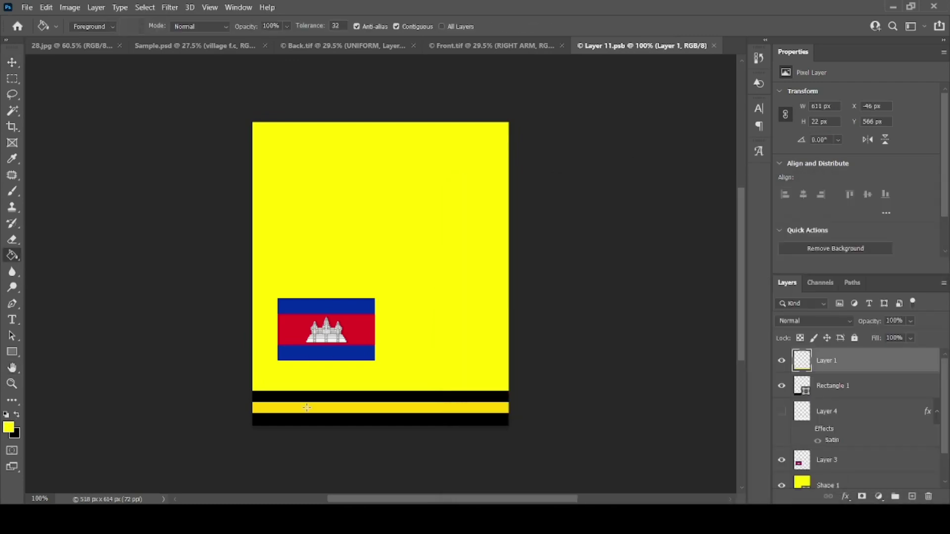
click(322, 409)
click(714, 46)
- Open the LEFT ARM smart object, fill its Layer 1 stripe with the foreground yellow, and close it
scroll(853, 434, down, 1)
double_click(806, 432)
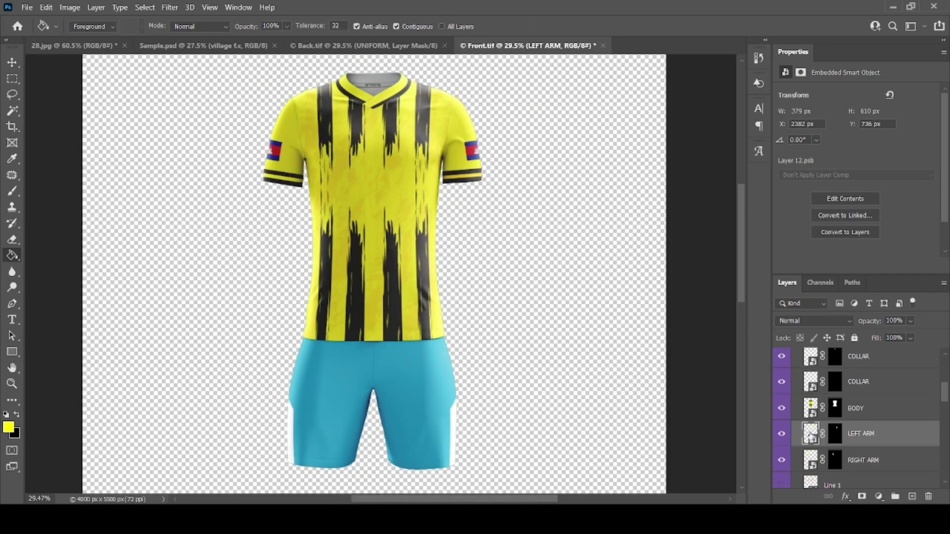
click(832, 351)
click(370, 402)
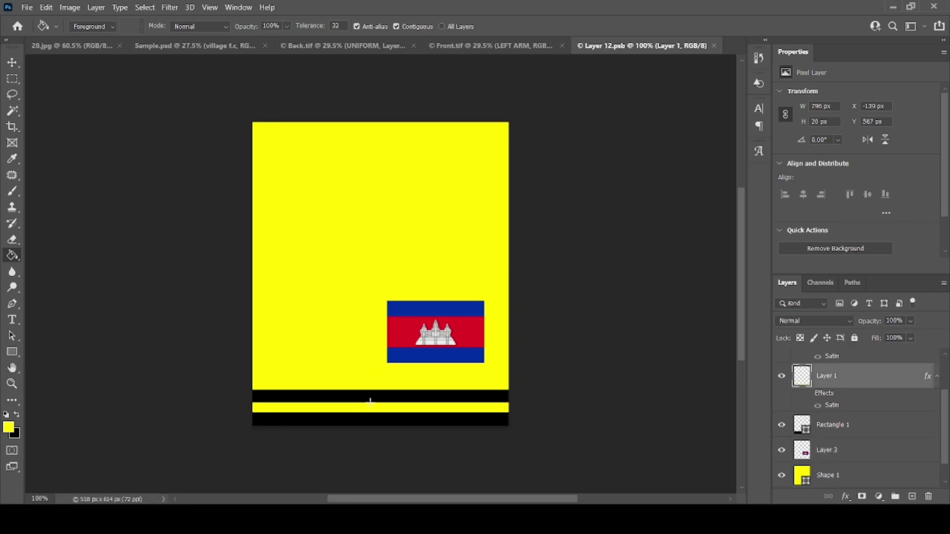
click(714, 45)
- Open the LEFT LEG smart object and fill its Shape 1 layer with the foreground yellow
scroll(819, 390, down, 2)
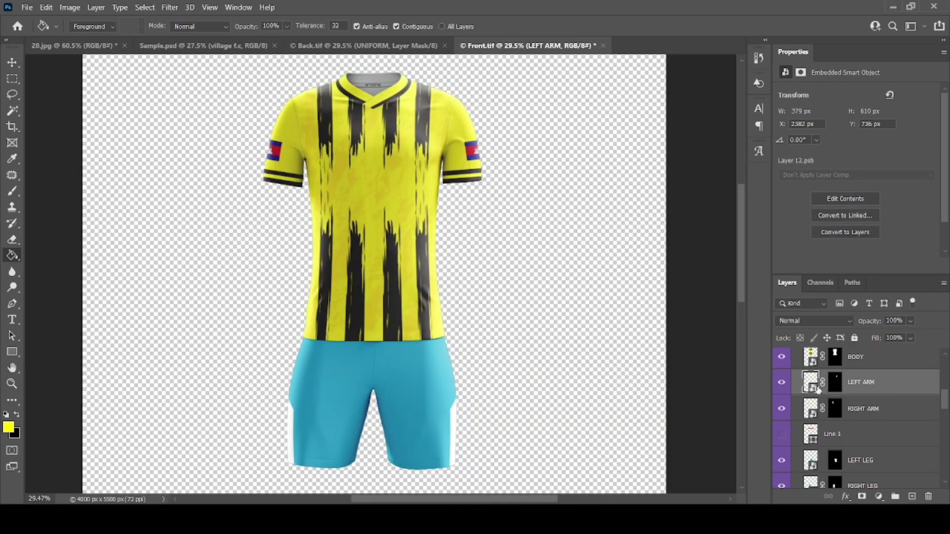
double_click(810, 435)
double_click(809, 448)
click(8, 428)
click(366, 276)
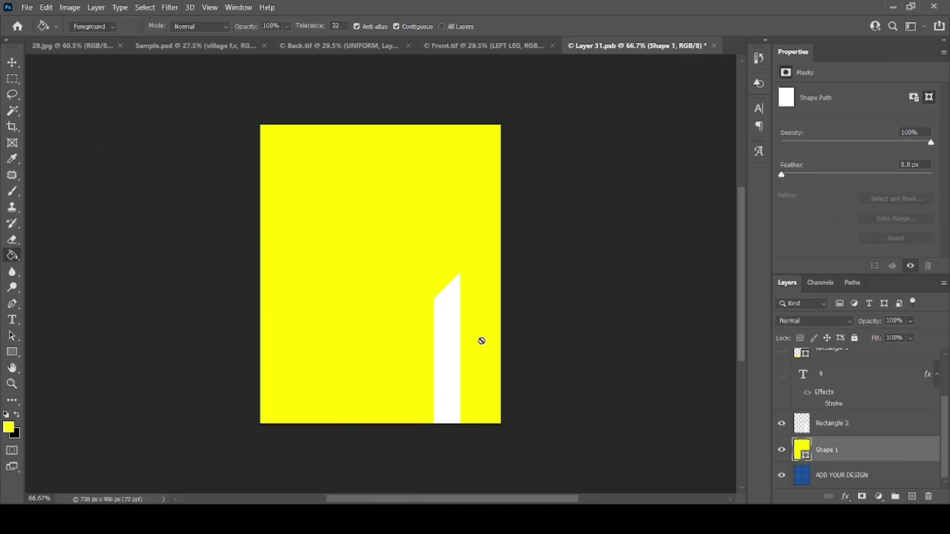
- Fill the white Rectangle 3 side stripe on the left leg with black using the Paint Bucket
double_click(808, 425)
key(Escape)
click(444, 345)
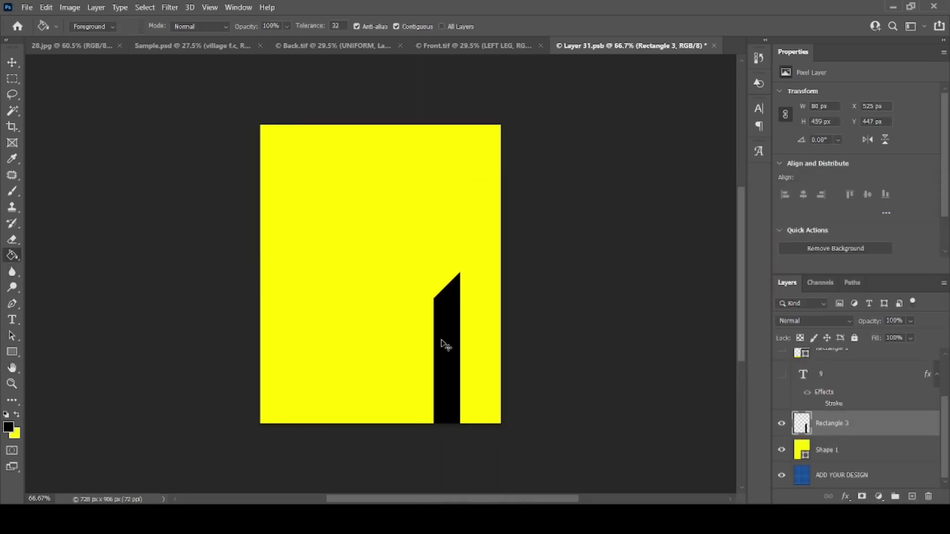
- Save and close the left leg file, and open the RIGHT LEG smart object
key(ctrl+s)
key(ctrl+w)
double_click(813, 419)
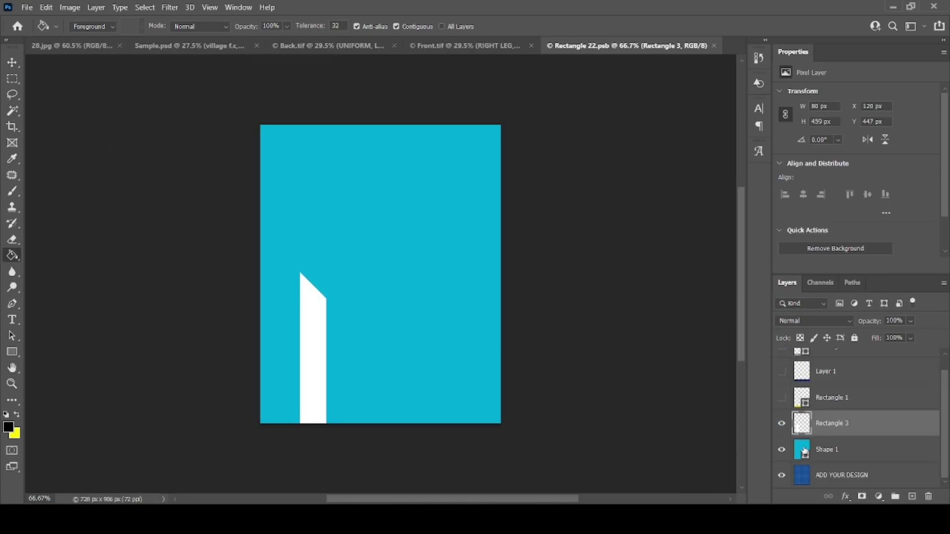
- Set the fill of the right leg's Shape 1 layer to the background yellow
double_click(802, 450)
click(17, 433)
click(354, 284)
- Fill the white Rectangle 3 side stripe on the right leg with black, then save and close the file
double_click(800, 427)
key(Escape)
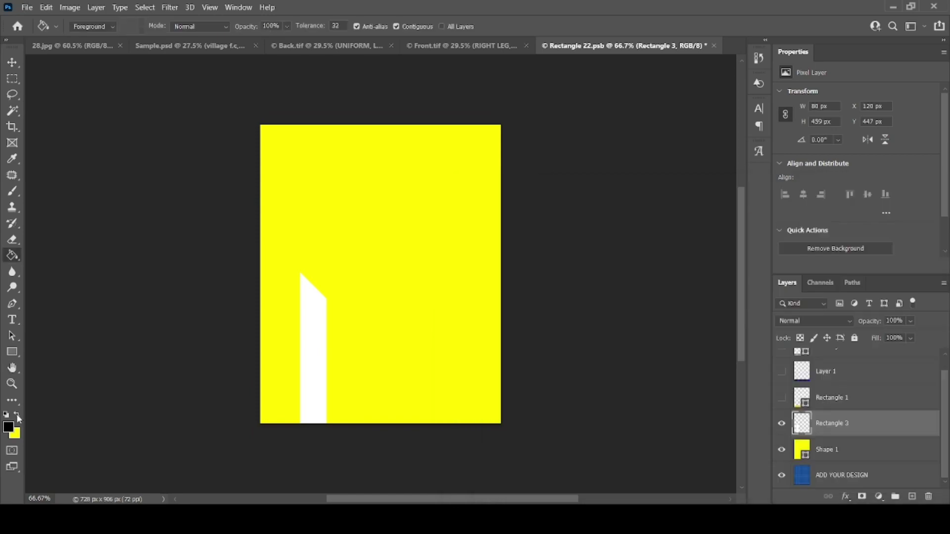
click(309, 332)
click(17, 415)
click(299, 325)
key(ctrl+z)
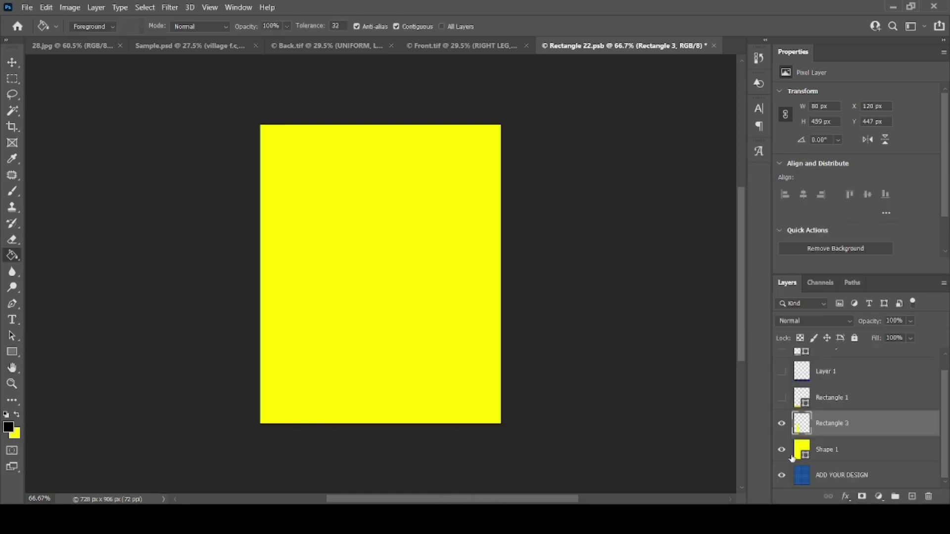
click(314, 390)
key(ctrl+s)
key(ctrl+w)
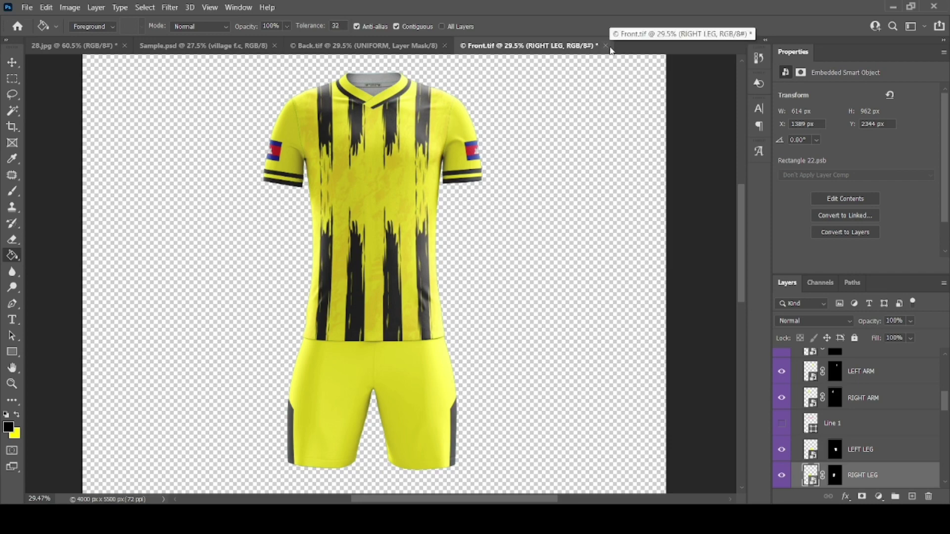
- Save a PNG copy of the front mockup as Front copy in the 2023-04-28 folder
click(27, 7)
click(47, 162)
click(148, 246)
click(143, 426)
click(361, 351)
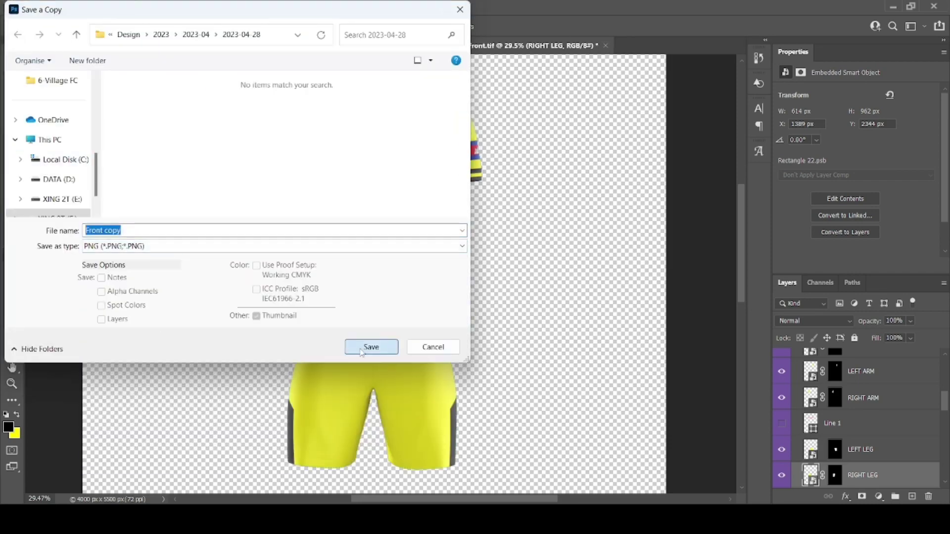
click(361, 349)
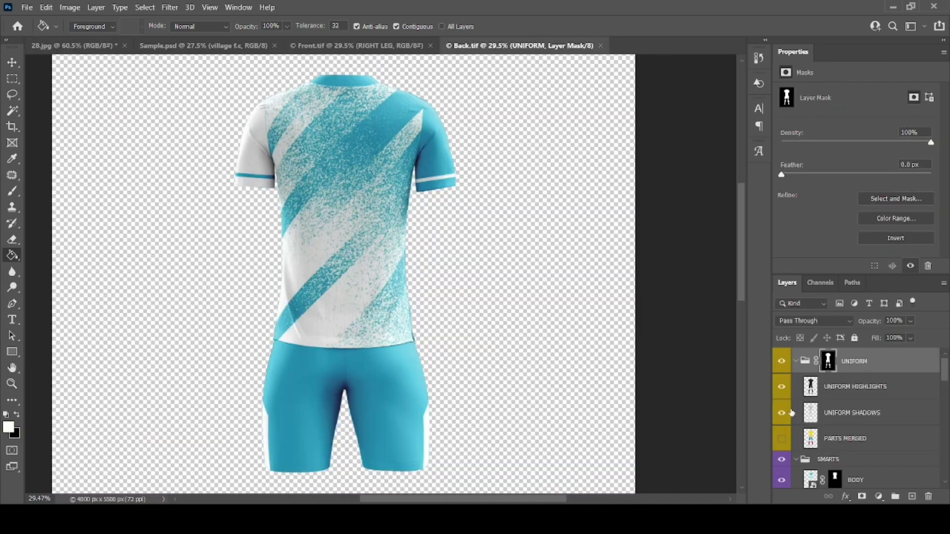
- Open the Back mockup's BODY smart object, and delete the Front copy image from the 2023-04-28 folder in File Explorer
double_click(809, 441)
click(529, 519)
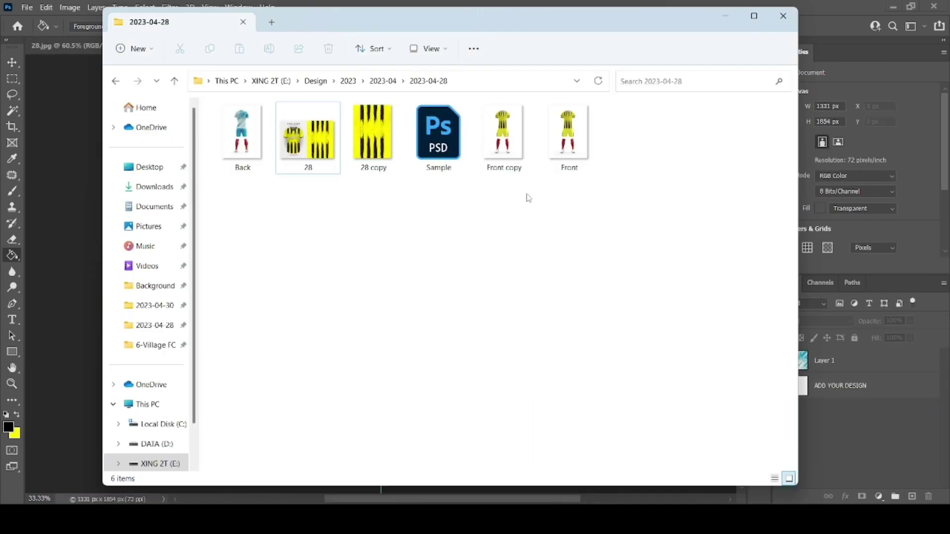
click(492, 165)
key(Delete)
key(alt+Tab)
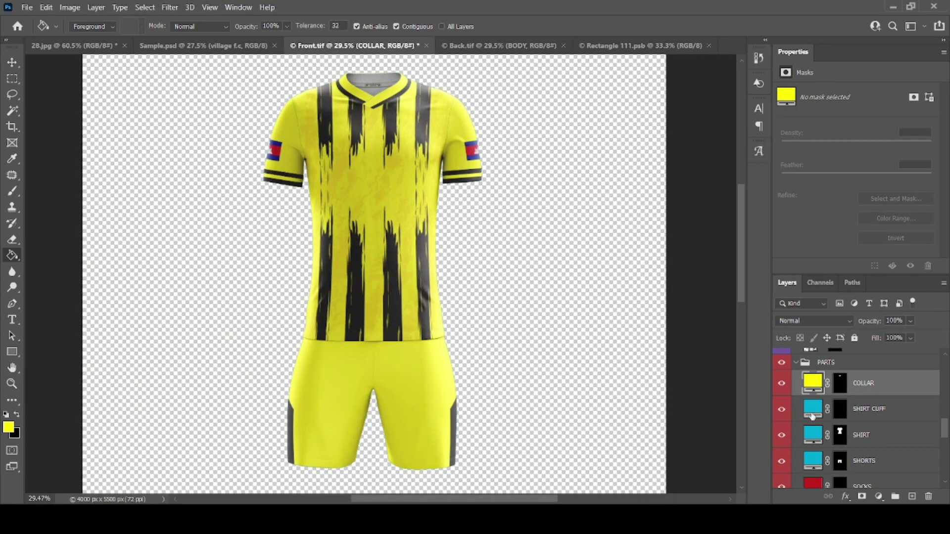
- Set the front mockup's SHIRT CUFF, SHIRT and SHORTS color layers to yellow fff301
double_click(812, 416)
key(ctrl+v)
click(354, 285)
double_click(813, 437)
key(ctrl+v)
click(355, 286)
double_click(813, 462)
key(ctrl+v)
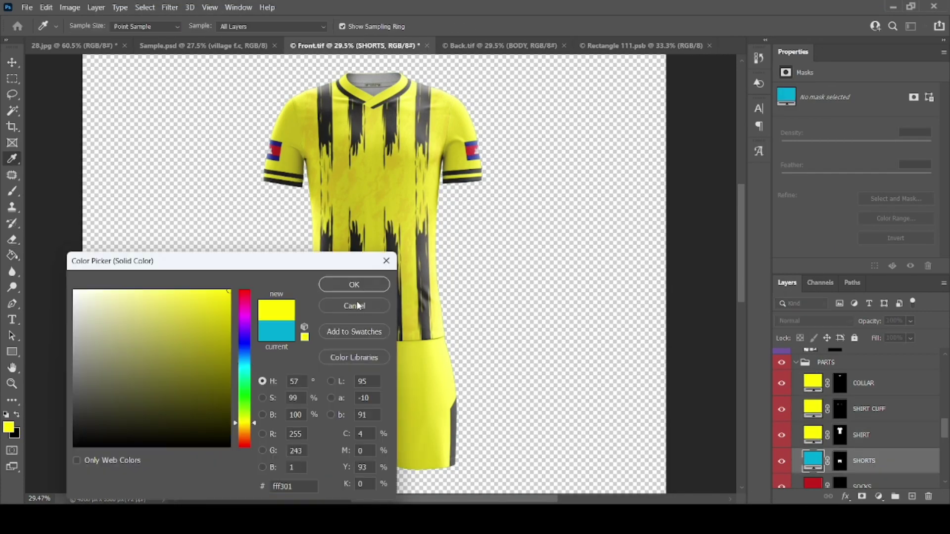
click(353, 285)
- Save a copy of the recolored front mockup as an interlaced PNG with large file size
click(27, 6)
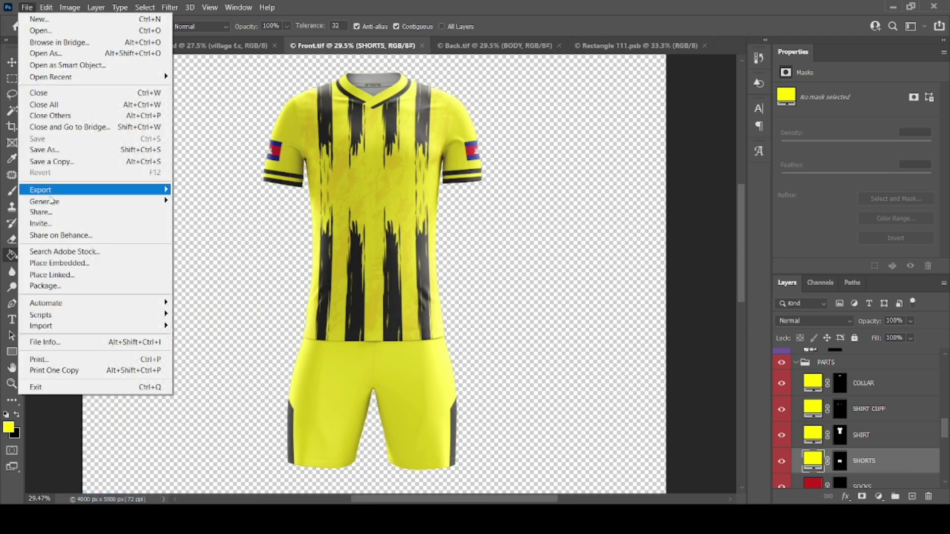
click(52, 162)
click(123, 245)
click(106, 427)
click(372, 345)
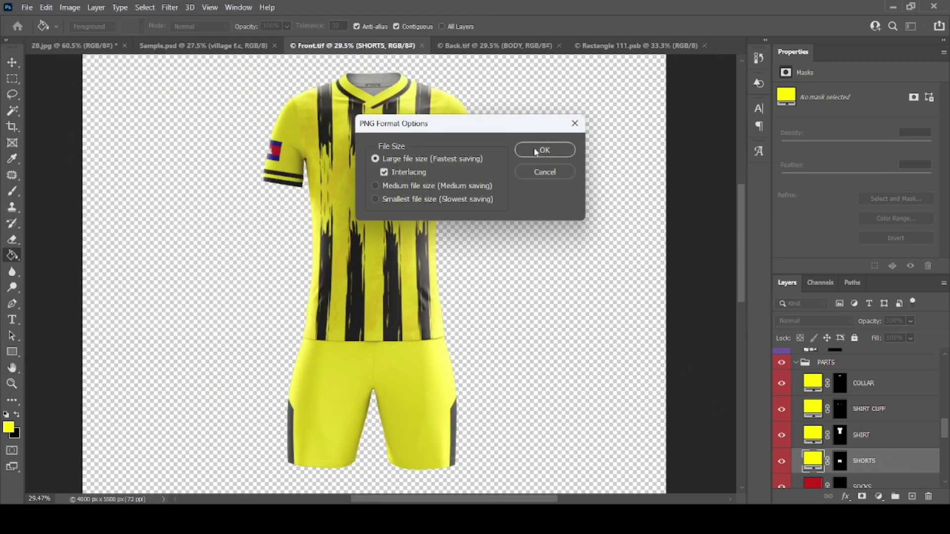
click(536, 151)
- Scale the striped yellow artwork in Rectangle 111.psb to about 133.6% to cover the canvas, then save and close the file
click(477, 45)
click(636, 45)
click(833, 364)
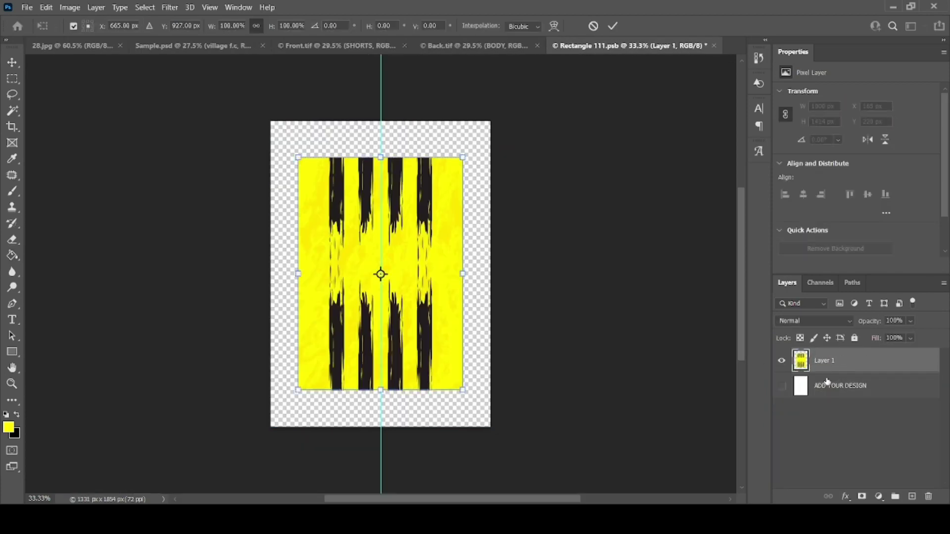
scroll(424, 385, up, 5)
drag(529, 448, 555, 470)
scroll(406, 237, down, 5)
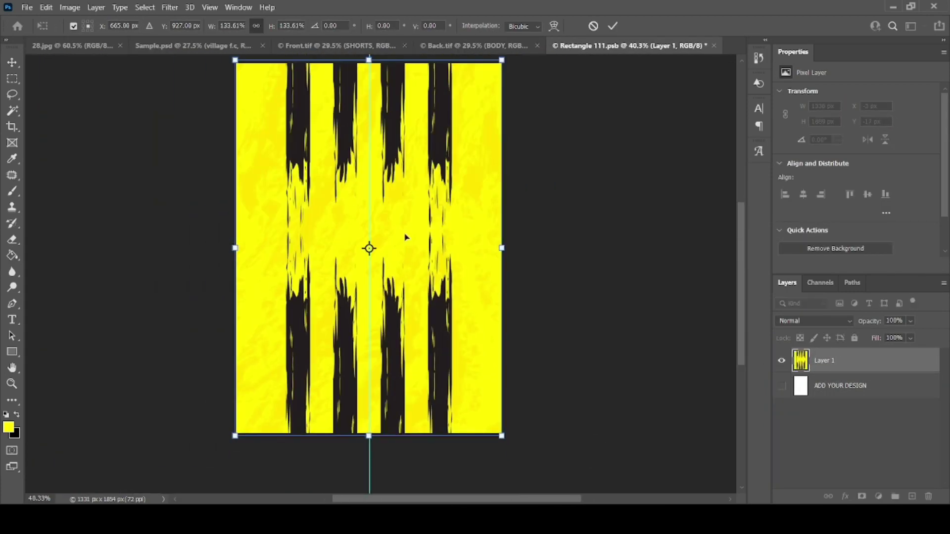
drag(406, 237, 404, 239)
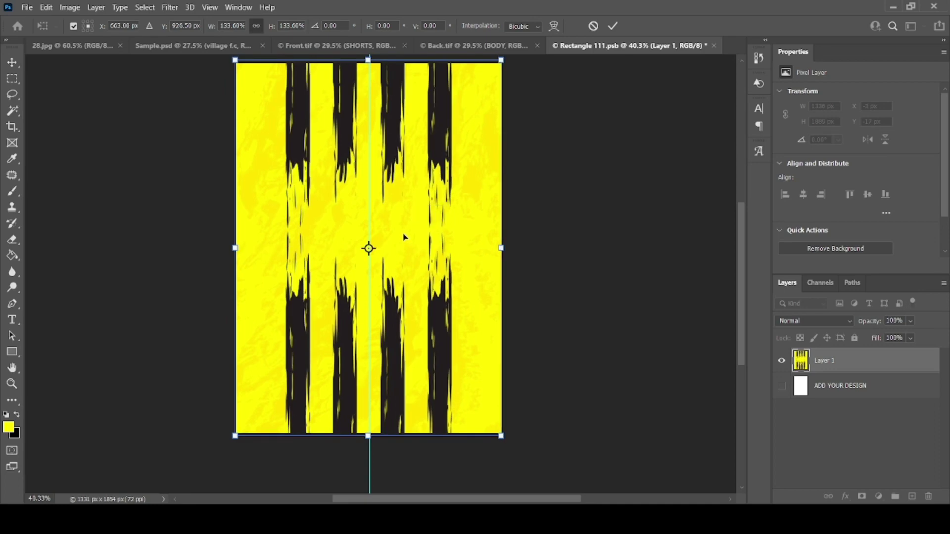
key(Return)
key(ctrl+s)
key(ctrl+w)
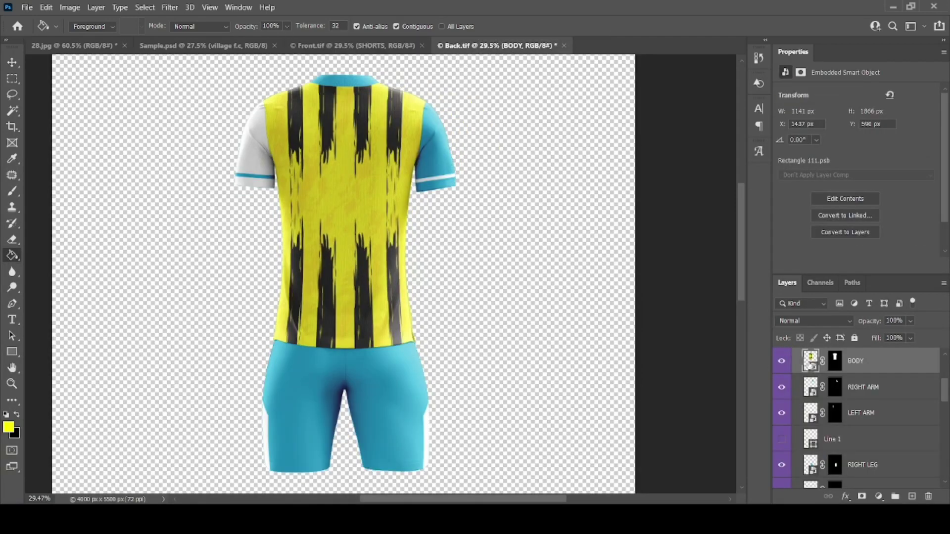
- Reopen the back BODY smart object, draw a yellow ellipse about 1336 × 1459 px over the stripes, and save
double_click(811, 366)
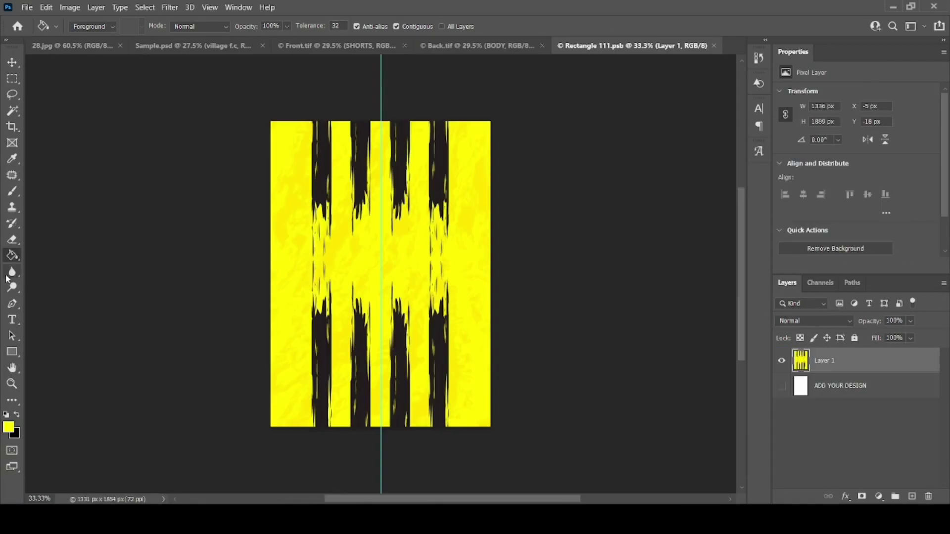
click(11, 352)
click(59, 363)
drag(498, 296, 499, 364)
drag(487, 260, 492, 388)
key(ctrl+s)
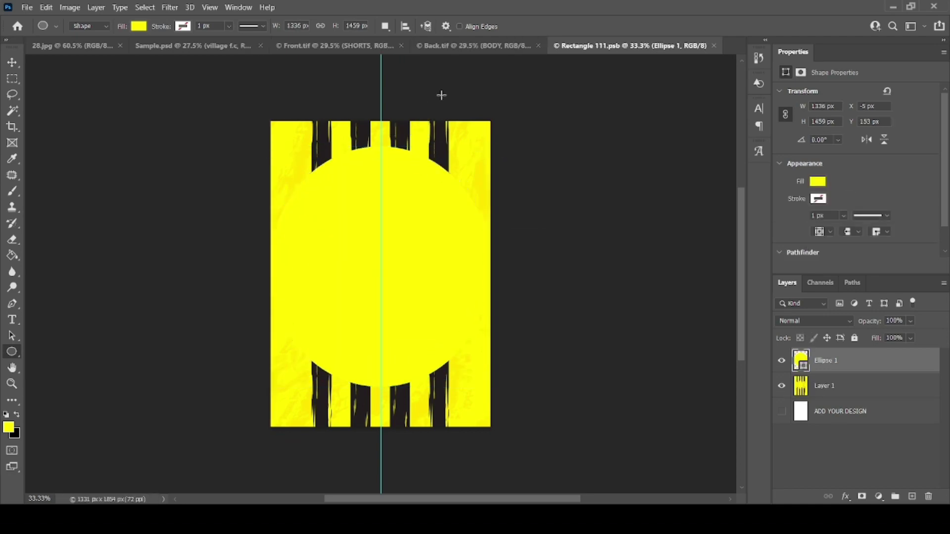
click(463, 49)
click(634, 46)
key(ctrl+t)
drag(381, 387, 381, 369)
mouse_move(277, 259)
mouse_down()
mouse_move(297, 269)
mouse_move(285, 269)
mouse_up()
key(Escape)
- Scale the yellow ellipse down to about 1192 × 1301 px, save, and check it on the Back mockup
key(ctrl+t)
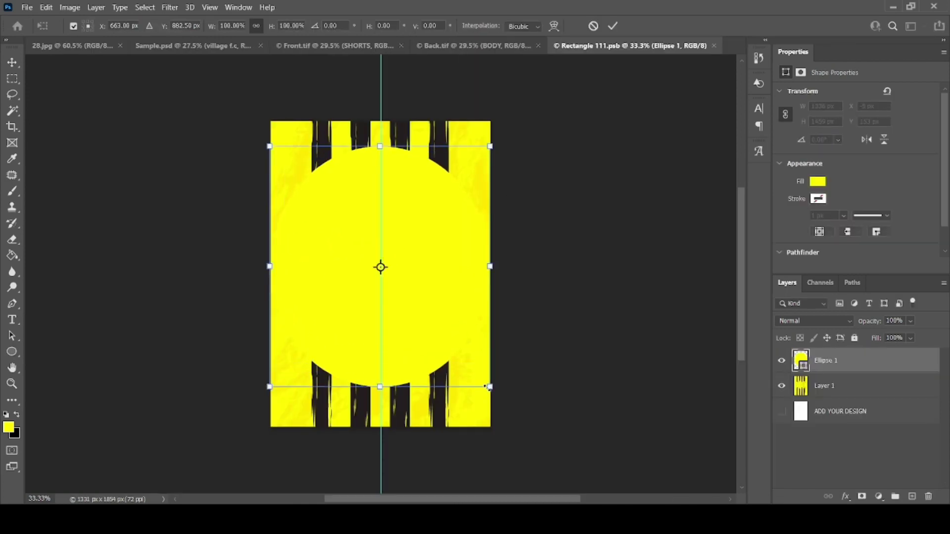
drag(489, 387, 477, 373)
key(Return)
key(ctrl+s)
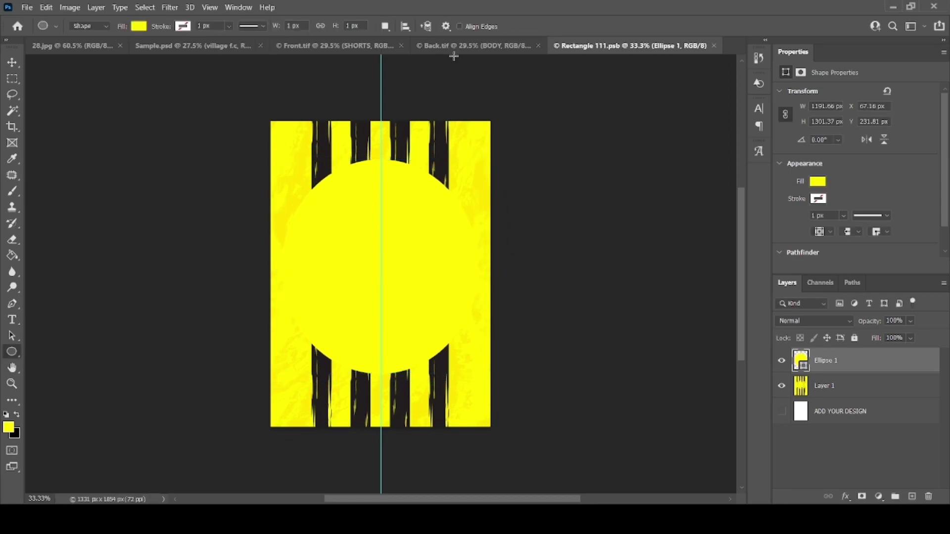
click(454, 48)
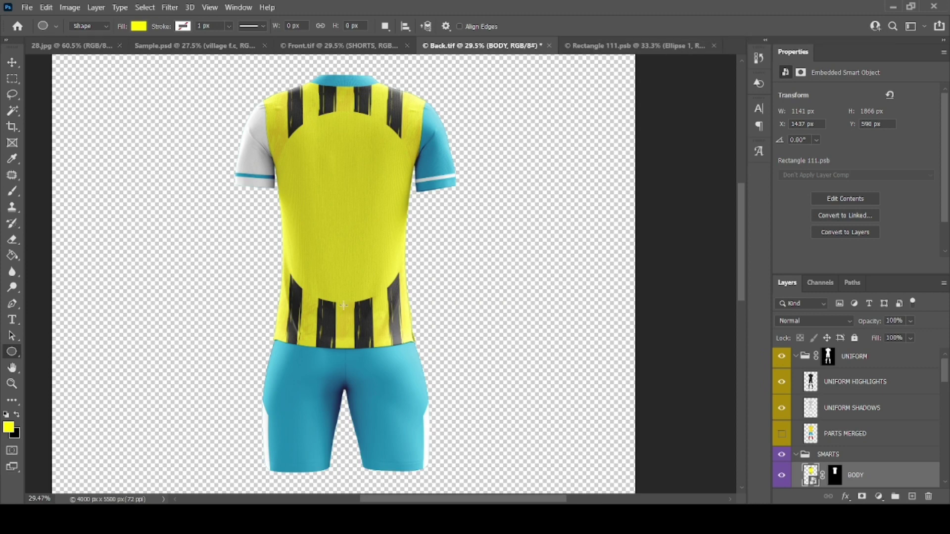
- Delete the Ellipse 1 layer from the back body design, then save and close the file
click(637, 47)
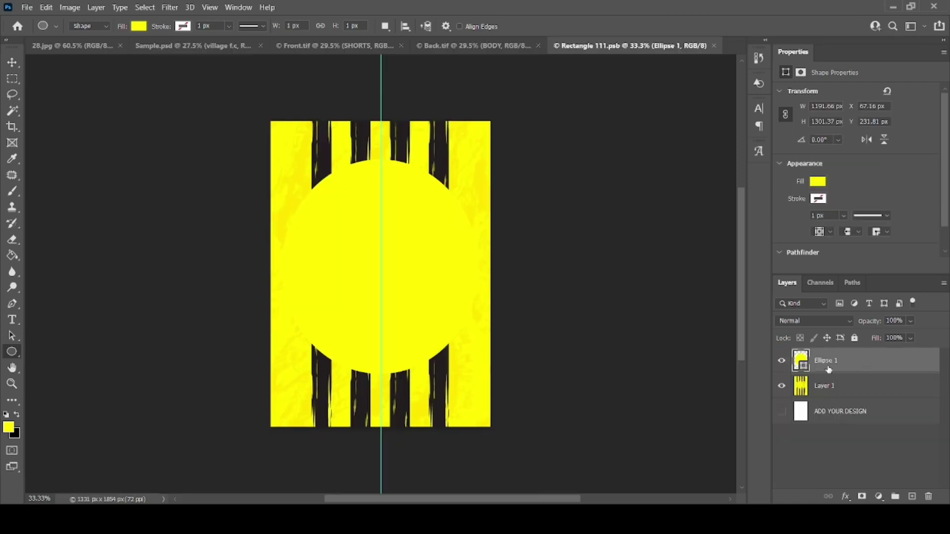
key(Delete)
key(ctrl+s)
key(ctrl+w)
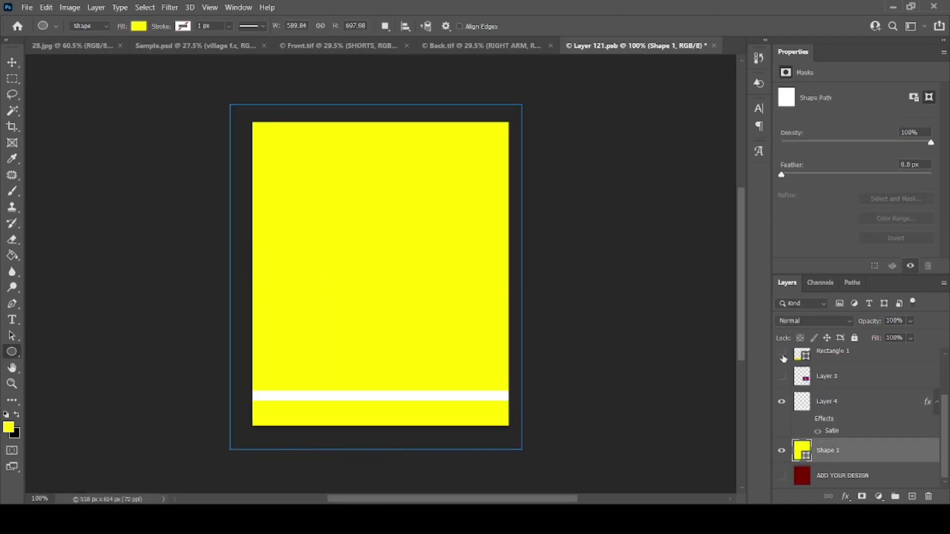
- Delete Layer 2 from the back right sleeve file and hide the white Layer 4 stripe
scroll(791, 433, up, 3)
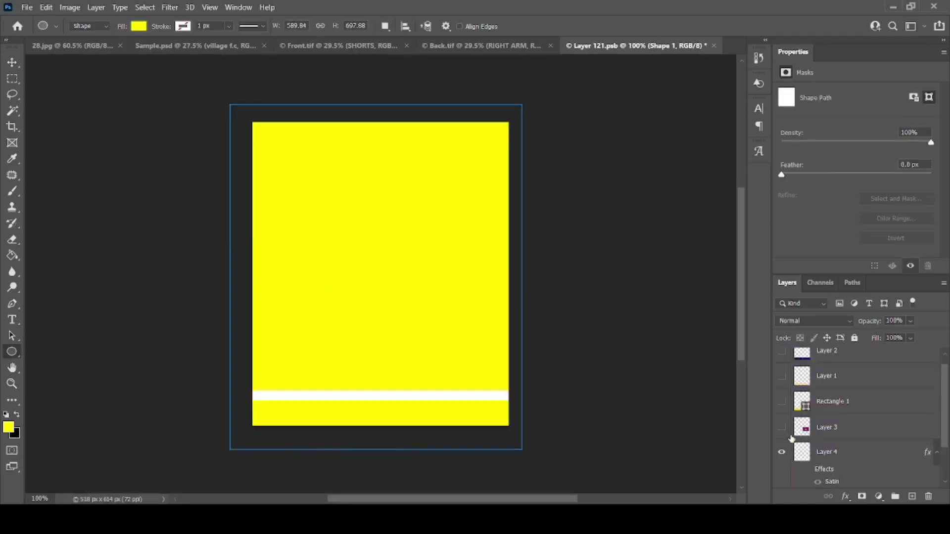
click(821, 361)
key(Delete)
key(v)
click(376, 396)
click(783, 438)
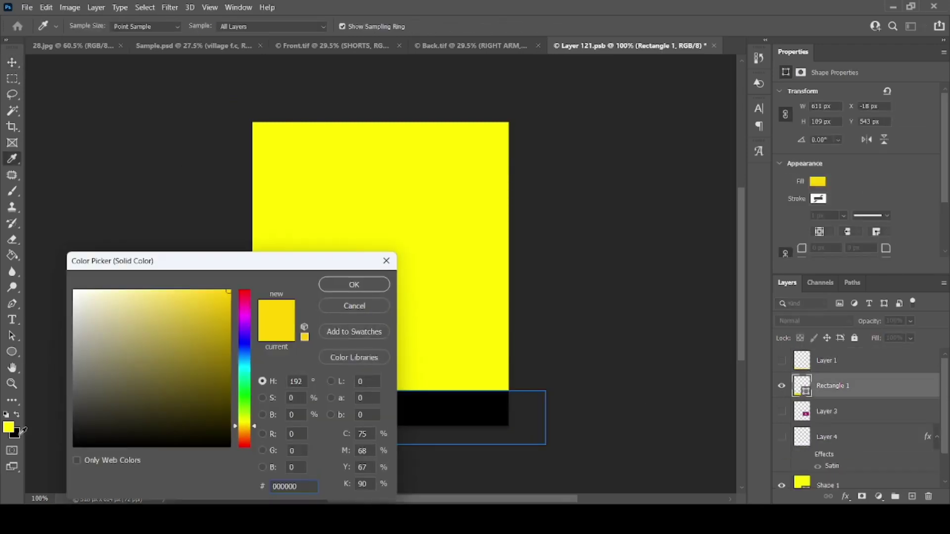
- Set the right sleeve's Rectangle 1 cuff fill to black 000000 and show the flag on Layer 3
key(Return)
click(782, 411)
- Try the Layer 4 stripe on the right sleeve by toggling it and Rectangle 1 on and off
scroll(789, 422, down, 1)
scroll(788, 421, down, 1)
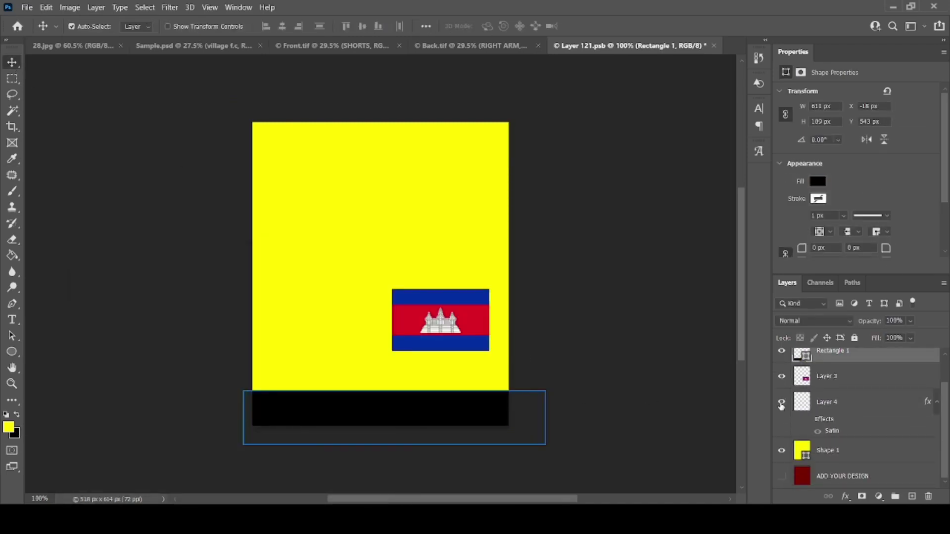
click(800, 405)
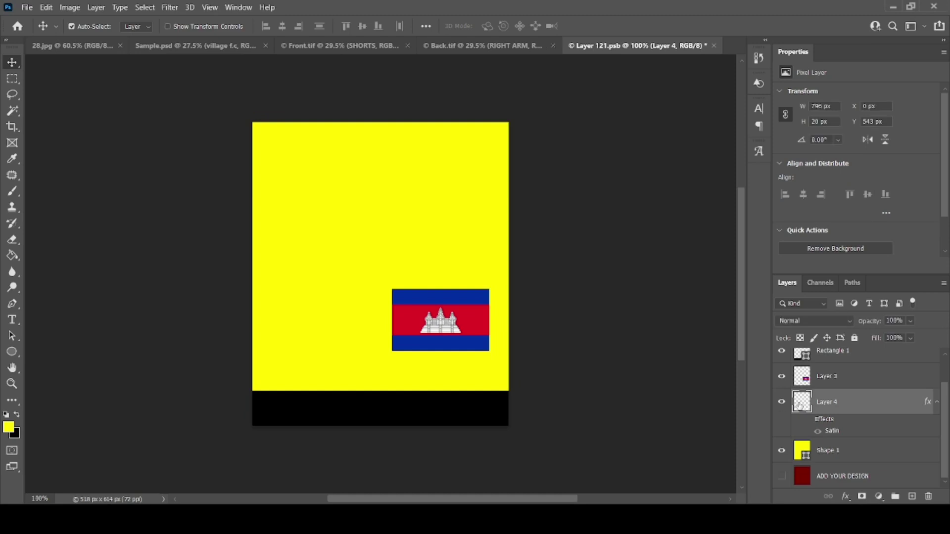
click(782, 353)
click(783, 406)
click(783, 406)
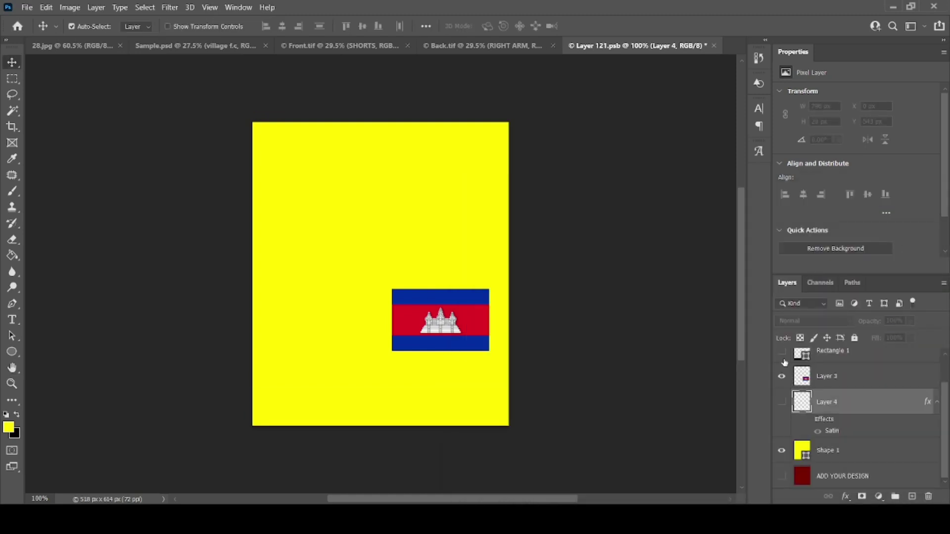
click(783, 354)
- Show the right sleeve's Layer 1 stripe and fill it with the foreground yellow, then save and close the file
scroll(783, 362, up, 2)
click(783, 364)
key(g)
click(824, 365)
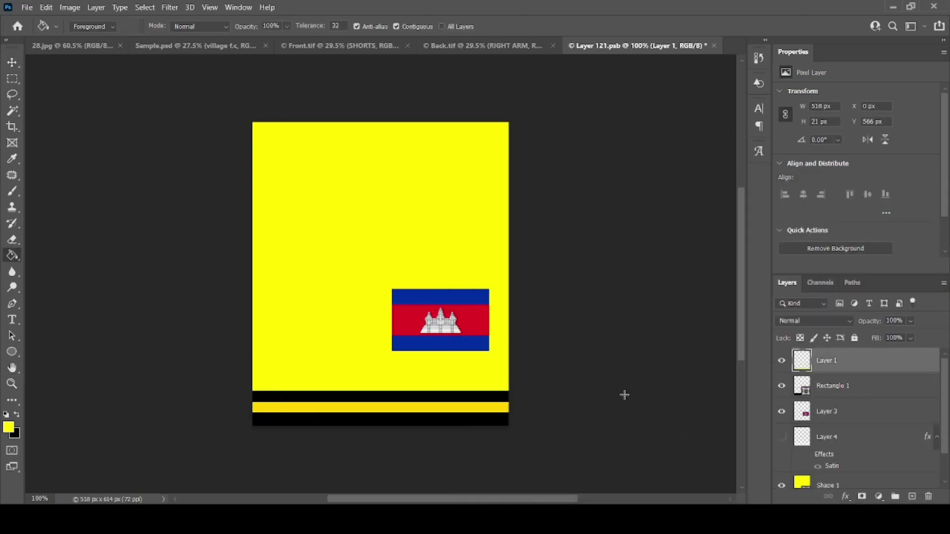
click(379, 410)
key(ctrl+s)
click(714, 46)
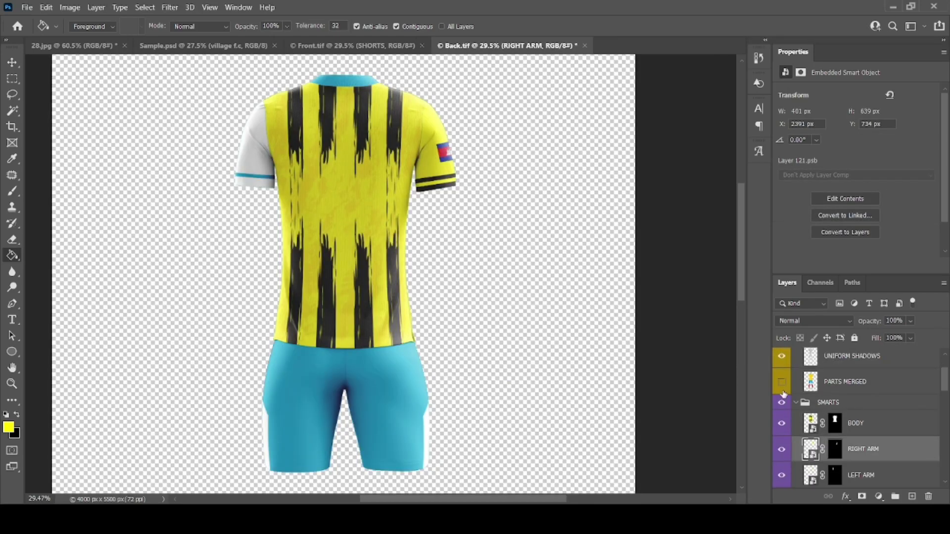
- Open the back LEFT ARM smart object and set its Shape 1 fill to the same yellow
scroll(842, 411, down, 2)
double_click(802, 420)
double_click(802, 449)
key(ctrl+v)
key(Return)
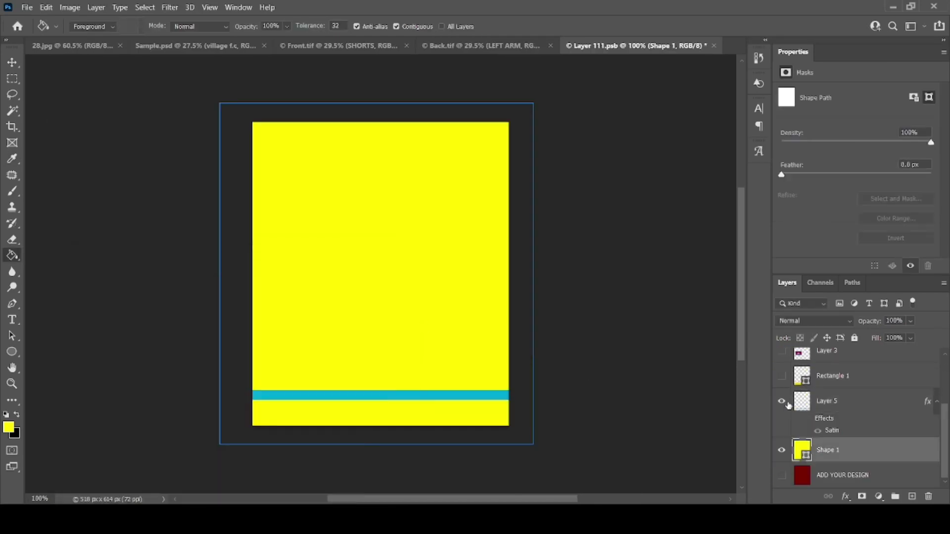
- Hide the left sleeve's blue Layer 5 stripe, and show Rectangle 1 with its fill set to black
click(783, 402)
click(782, 379)
click(781, 378)
click(781, 378)
double_click(800, 378)
click(84, 443)
click(345, 285)
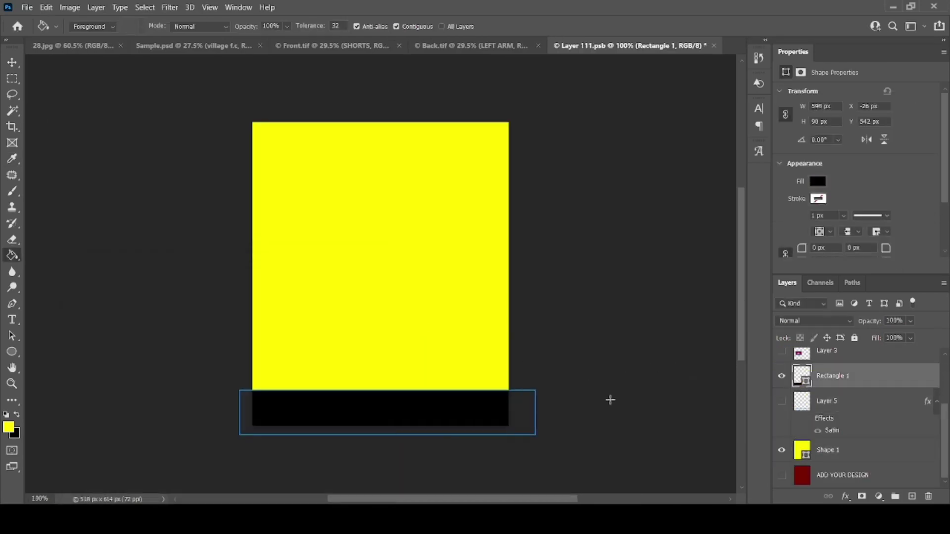
- Show the flag on Layer 3 and delete the topmost layer in the left sleeve file
key(v)
scroll(784, 410, up, 3)
click(782, 427)
click(783, 354)
click(817, 358)
key(Delete)
- Show the left sleeve's Layer 4 stripe and fill it with the foreground yellow, then save and close the file
click(782, 386)
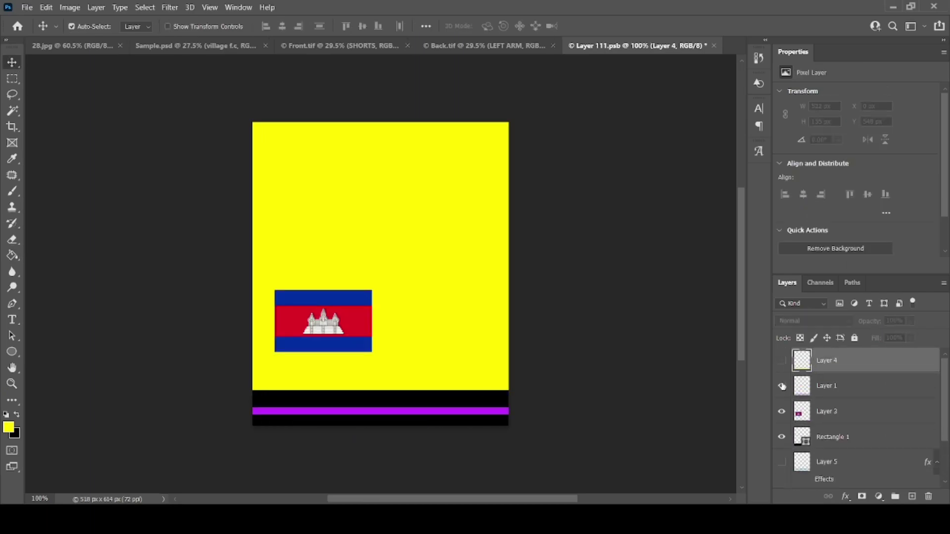
click(782, 386)
click(783, 363)
click(12, 255)
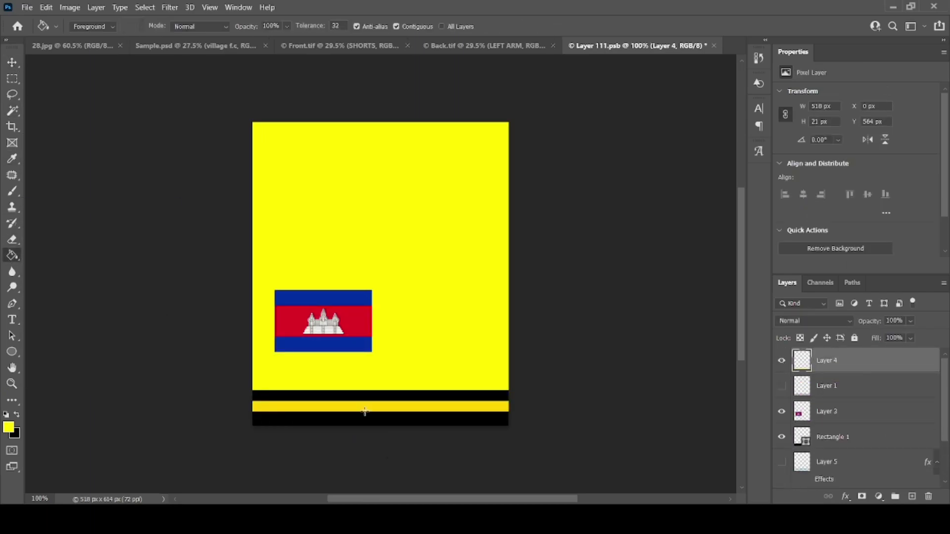
click(365, 409)
key(ctrl+s)
click(714, 45)
- Open the back RIGHT LEG smart object and set its Shape 1 fill to the foreground yellow
scroll(838, 422, down, 3)
click(838, 422)
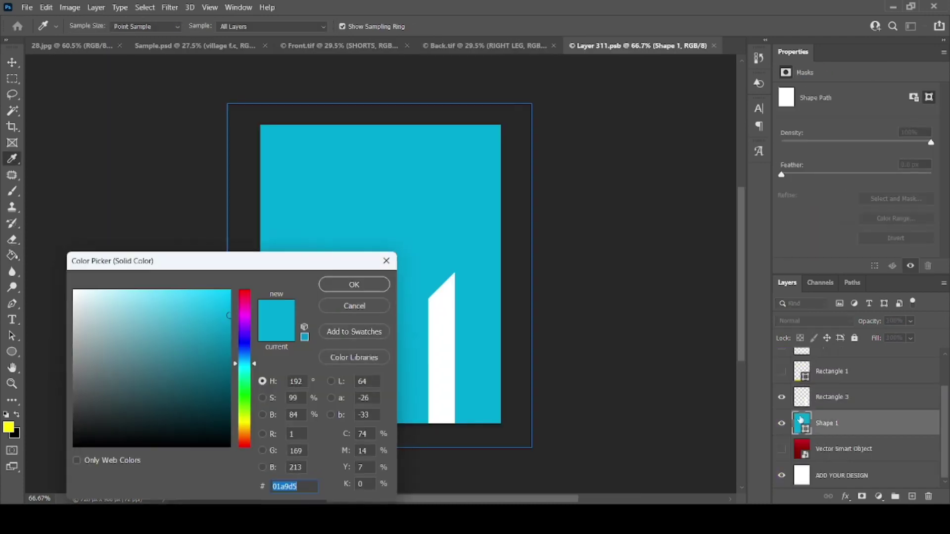
click(9, 426)
click(366, 289)
key(v)
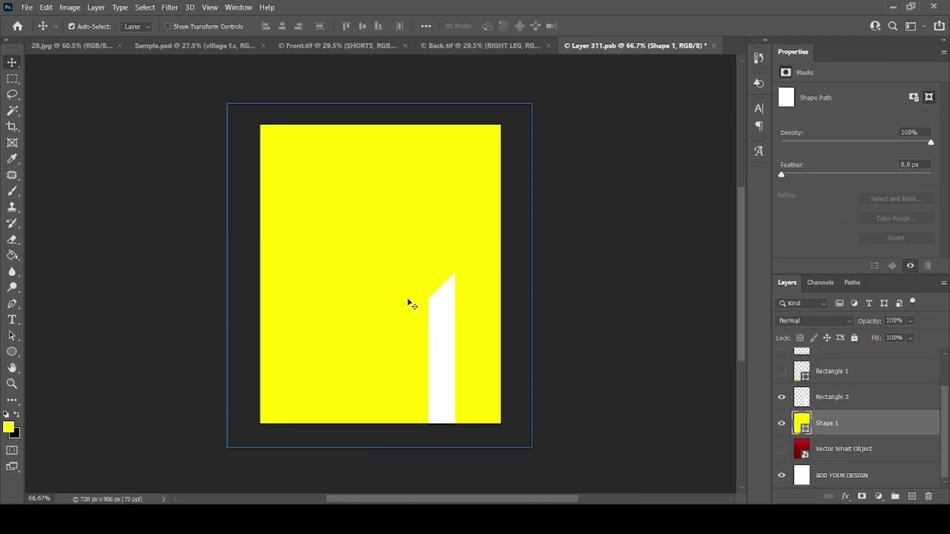
- Fill the white side stripe in the right leg file with black using the Paint Bucket
click(448, 321)
key(g)
key(x)
click(433, 371)
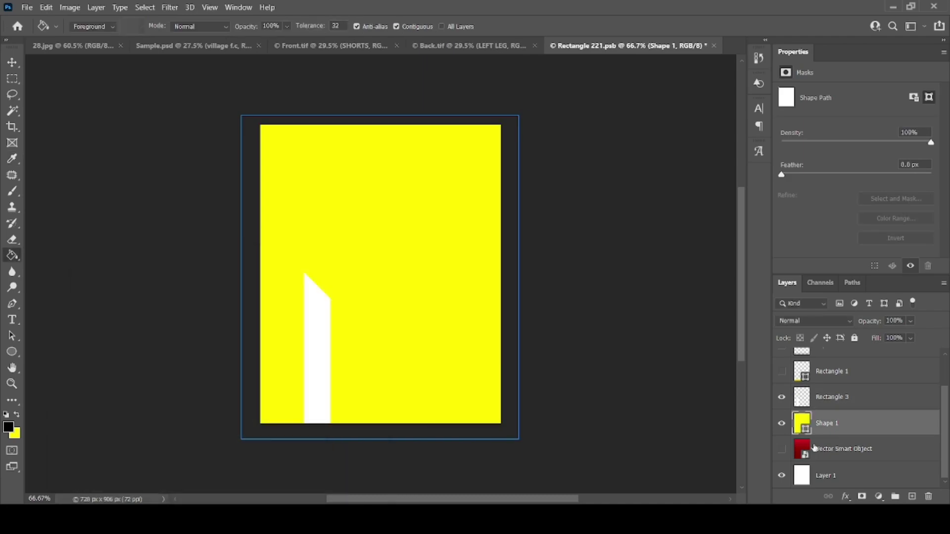
- Fill the left leg's Rectangle 3 stripe with black, then save and close the file
click(800, 398)
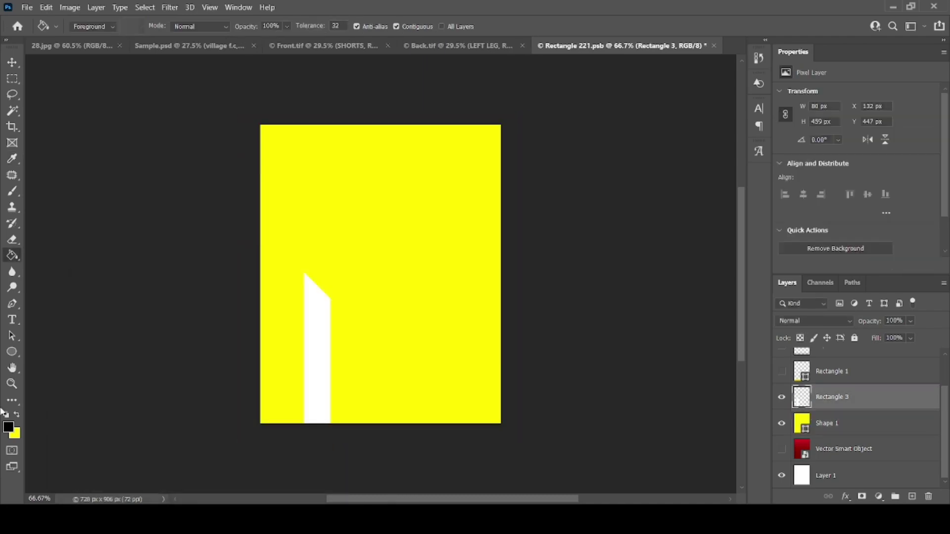
click(319, 336)
key(ctrl+s)
key(ctrl+w)
- Change the back mockup's COLLAR and SHIRT CUFF solid colors to the background yellow
scroll(795, 414, down, 3)
double_click(810, 412)
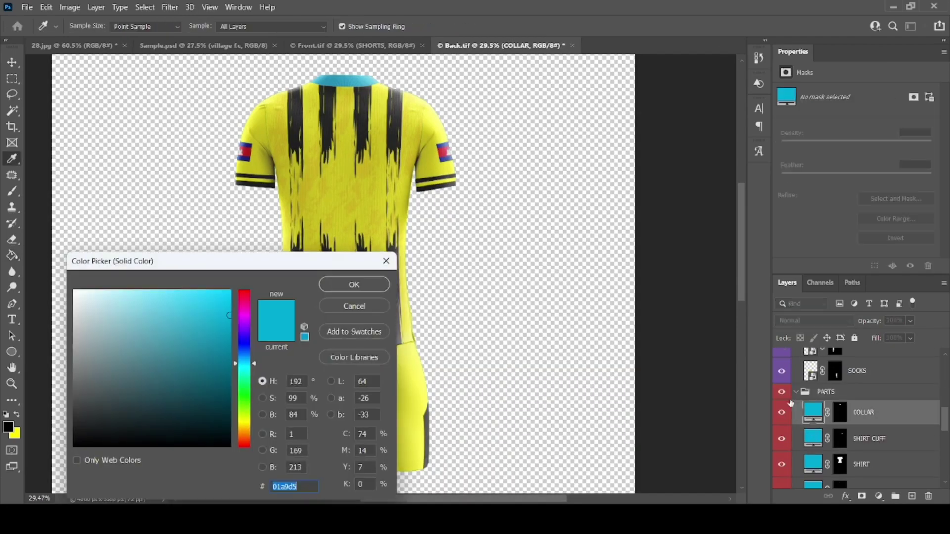
click(16, 434)
key(Return)
scroll(900, 429, down, 1)
double_click(812, 415)
click(18, 434)
key(Return)
- Change the back mockup's SHIRT and SHORTS solid colors to the background yellow
double_click(812, 438)
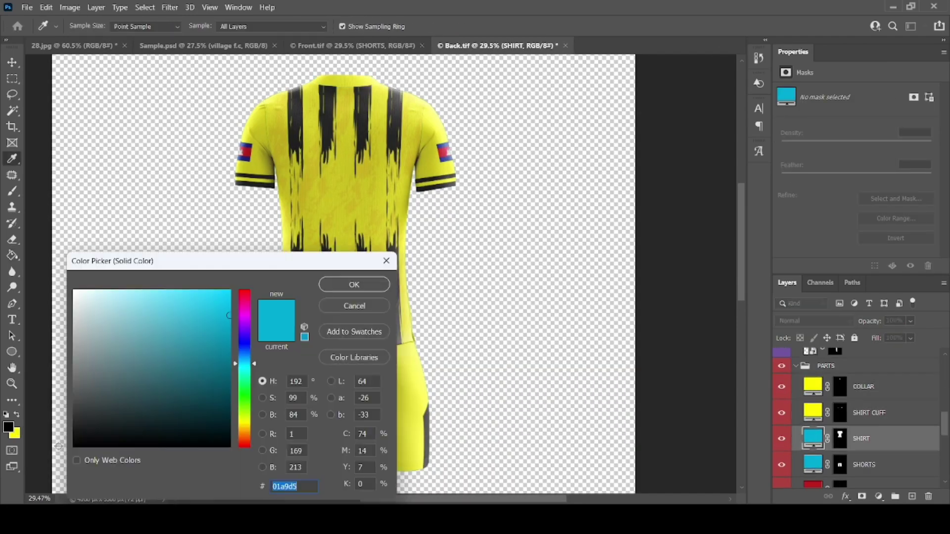
click(18, 434)
key(Return)
double_click(813, 465)
click(17, 434)
key(Return)
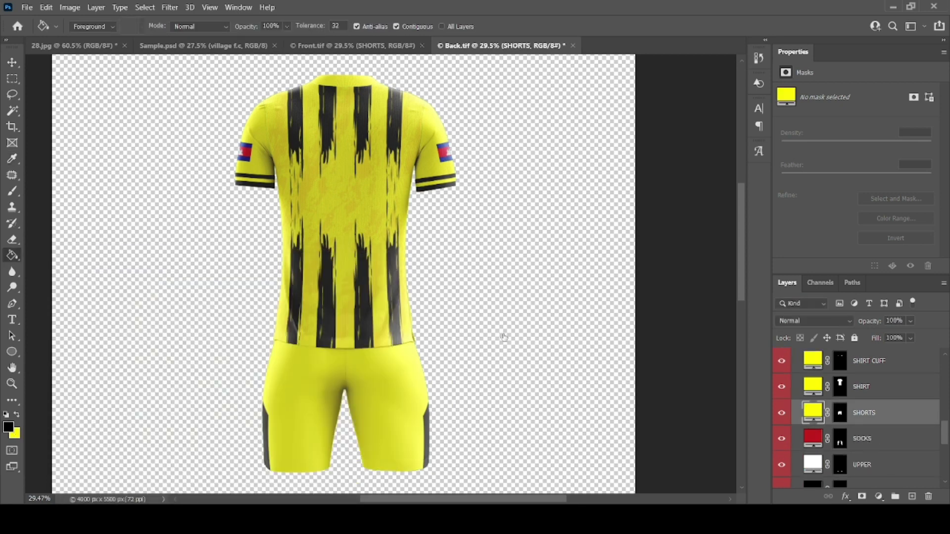
- Save the finished back mockup as a PNG copy named Back copy
click(26, 7)
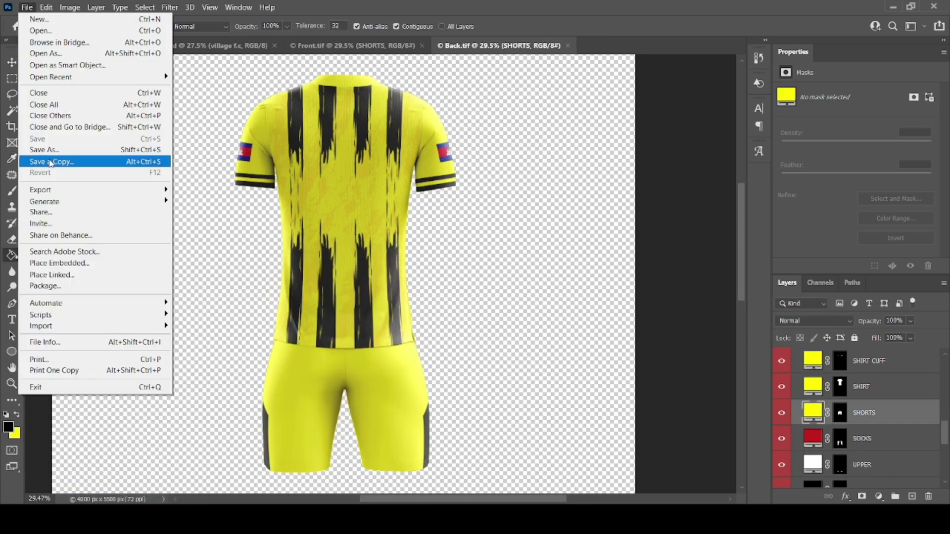
click(64, 159)
click(275, 246)
click(170, 424)
key(Return)
click(549, 148)
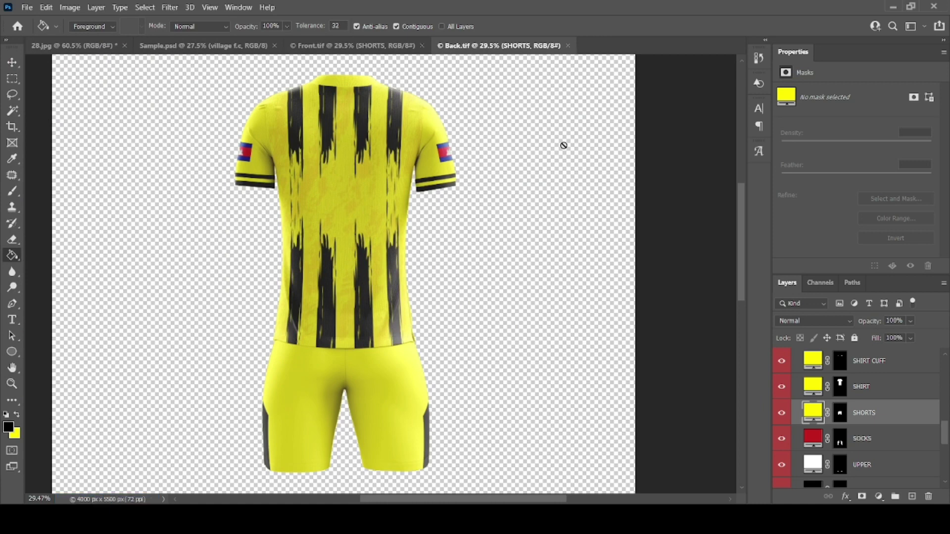
- Close the Back.tif and Front.tif mockups, and open the Front copy and Back copy images from the 2023-04-28 folder in Photoshop
click(10, 64)
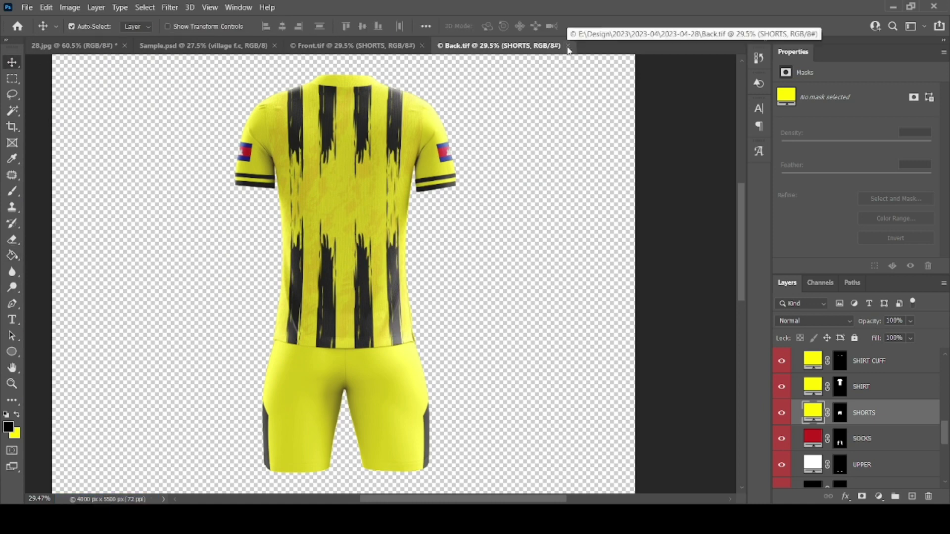
click(568, 46)
click(422, 45)
click(896, 7)
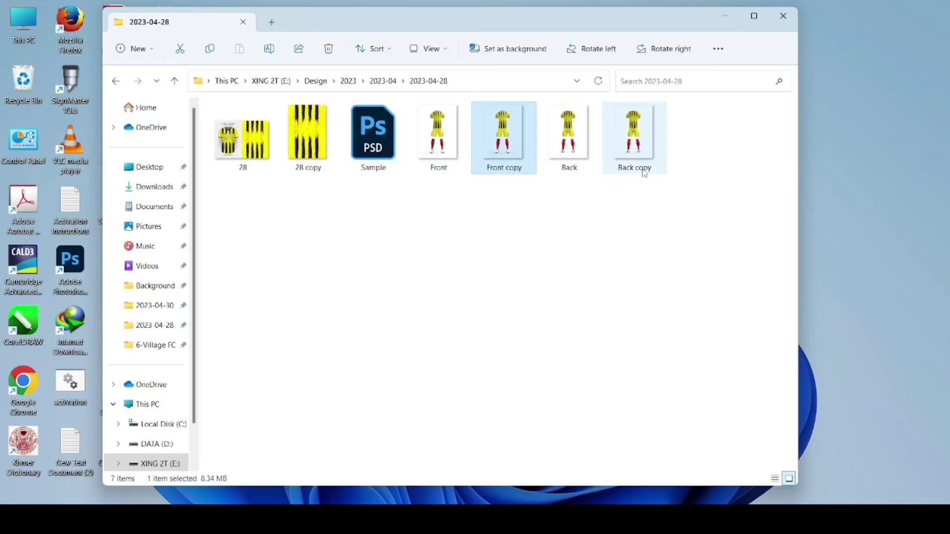
drag(643, 164, 70, 257)
- Paste the yellow front kit into Sample.psd and position it exactly over the blue front kit
click(124, 46)
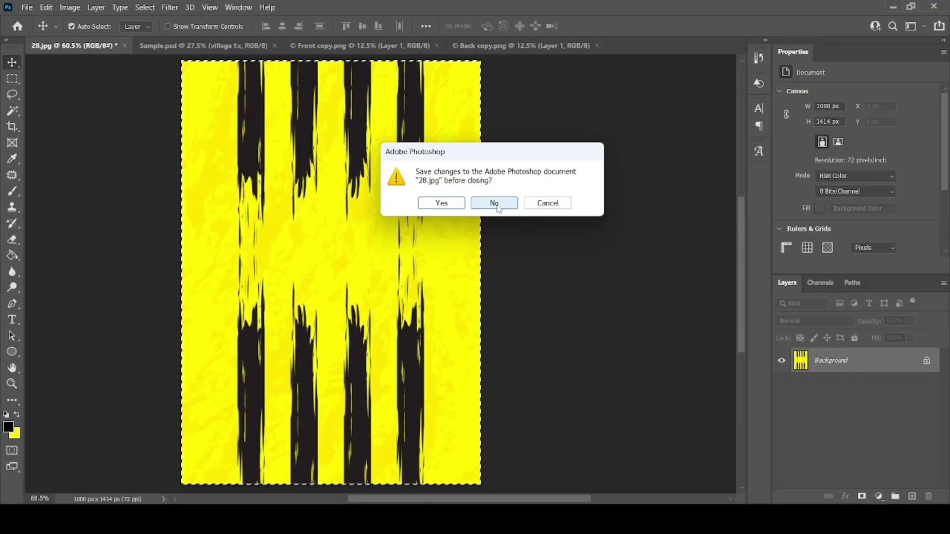
click(551, 206)
click(337, 48)
key(ctrl+v)
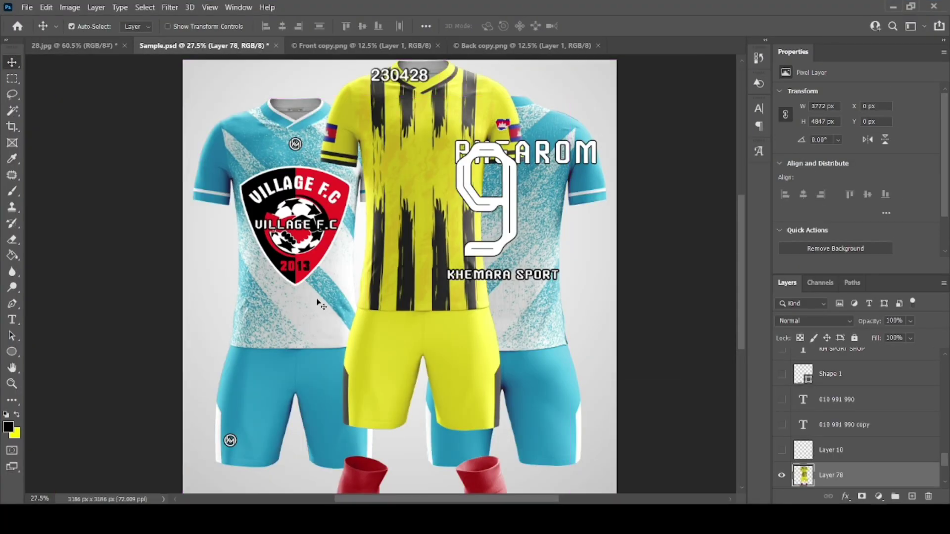
drag(420, 370, 283, 402)
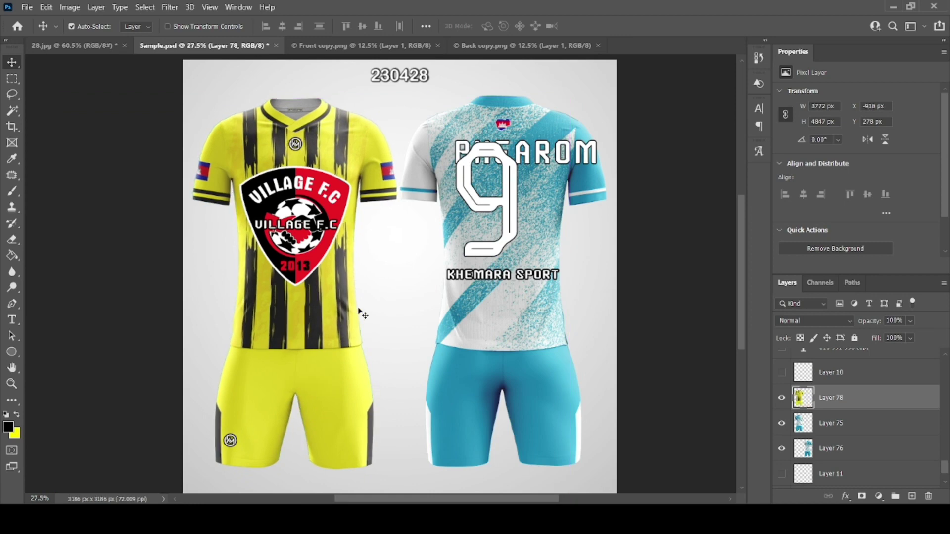
- Close the exported PNG files, paste the yellow back kit into Sample.psd and align it over the blue back kit
click(484, 311)
click(438, 45)
click(436, 46)
key(ctrl+v)
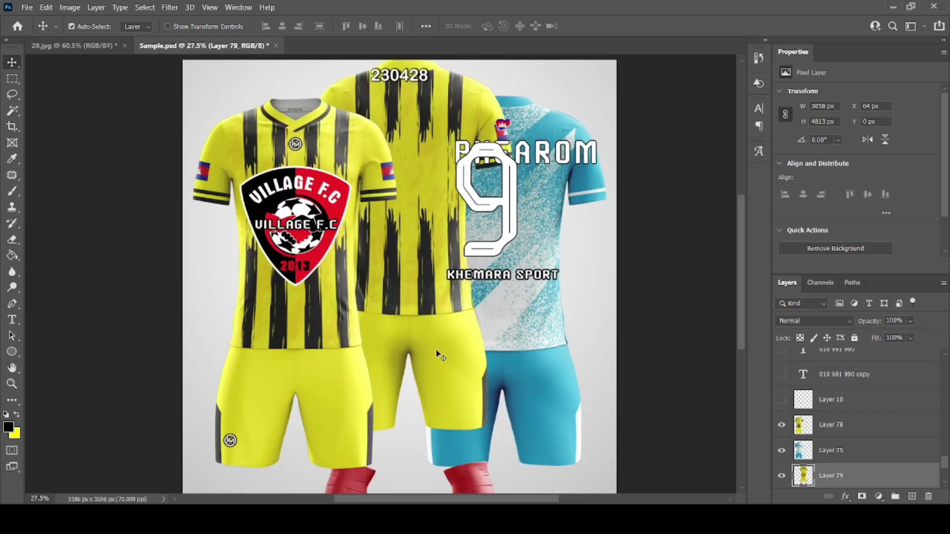
drag(436, 354, 530, 389)
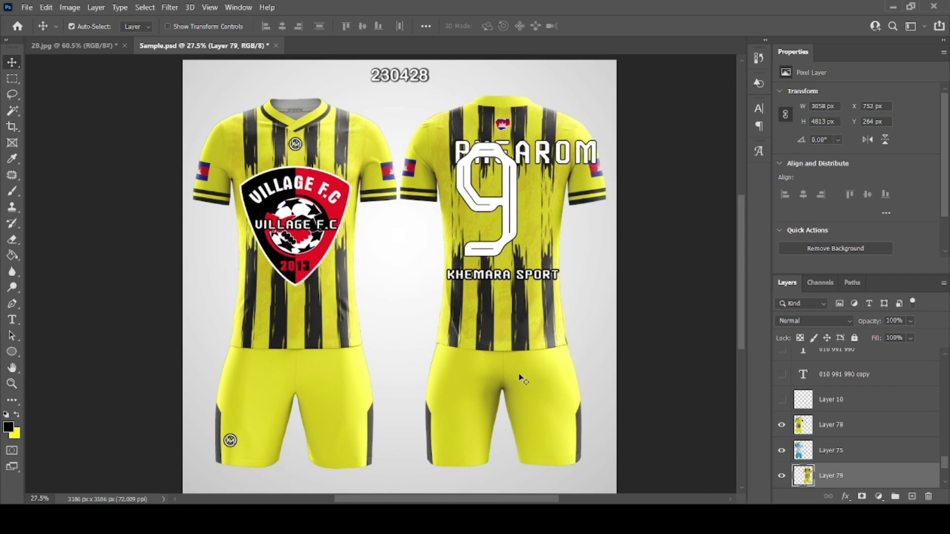
scroll(411, 175, up, 8)
key(Down)
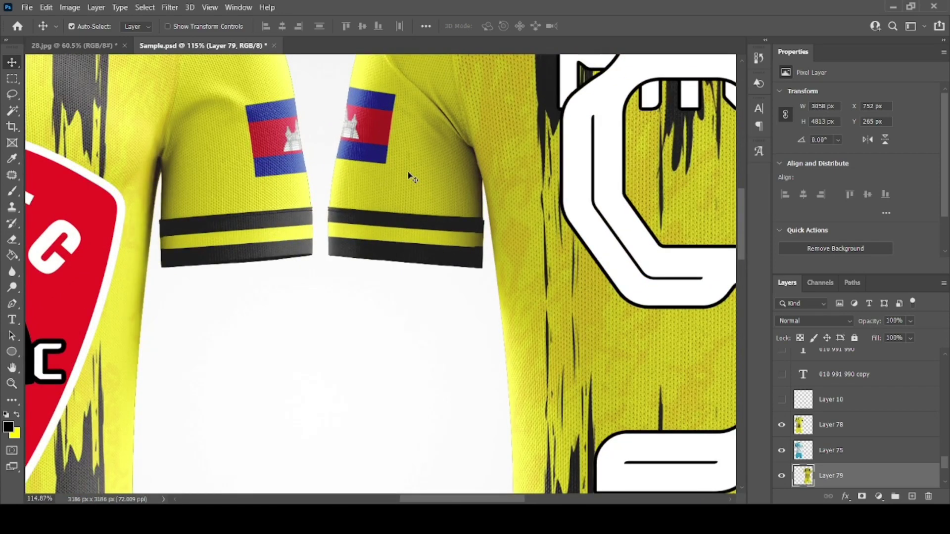
scroll(410, 176, down, 7)
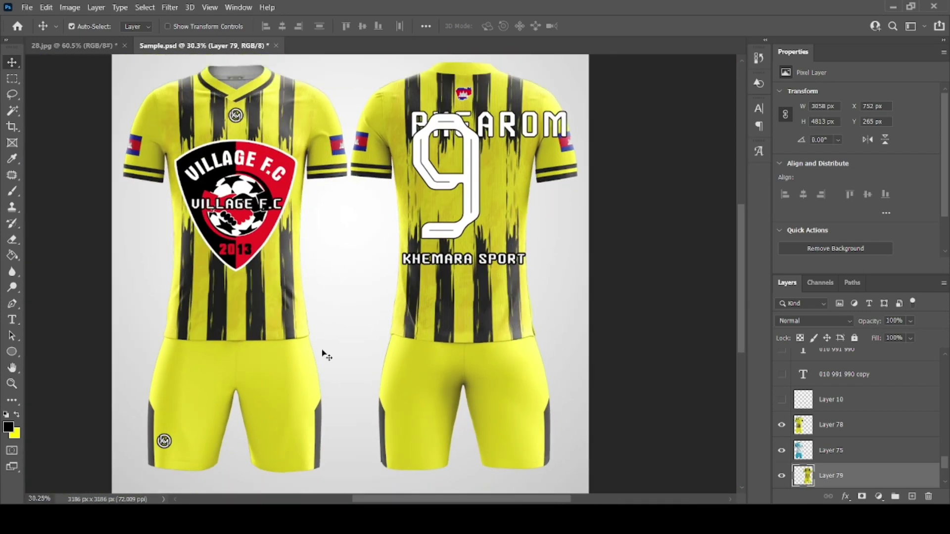
- Shrink the Village F.C crest to about 215 × 247 px, place it on the front shirt's chest beside the round logo, and save
scroll(823, 455, down, 2)
click(237, 201)
key(ctrl+t)
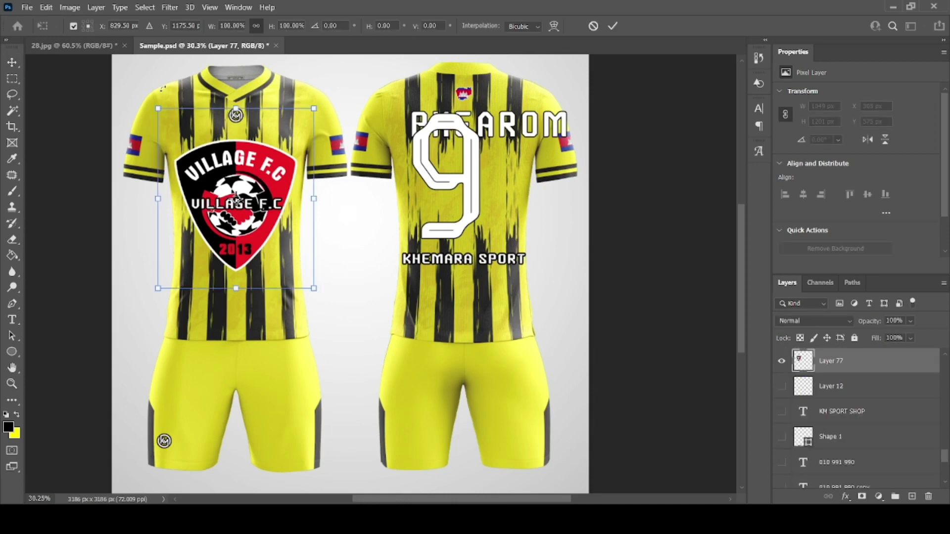
drag(154, 106, 255, 111)
key(Return)
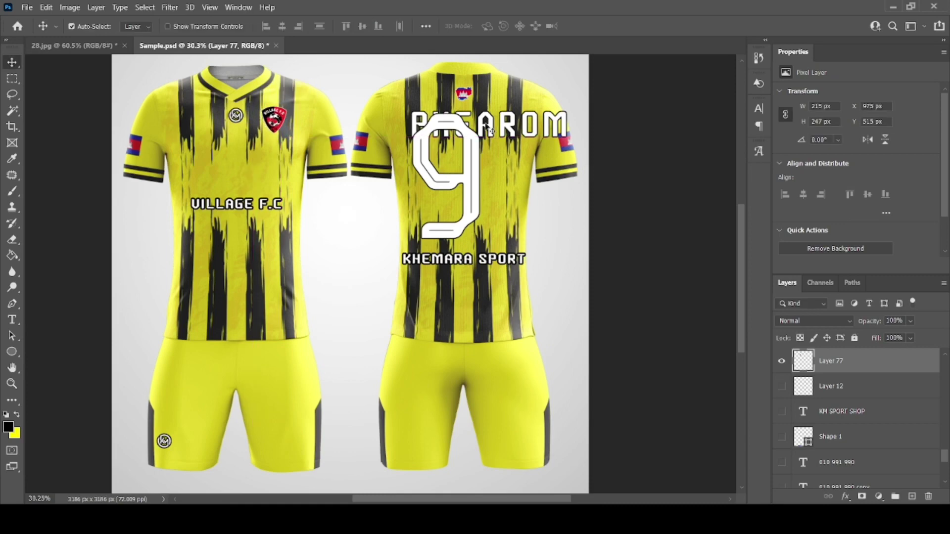
key(ctrl)
key(ctrl+s)
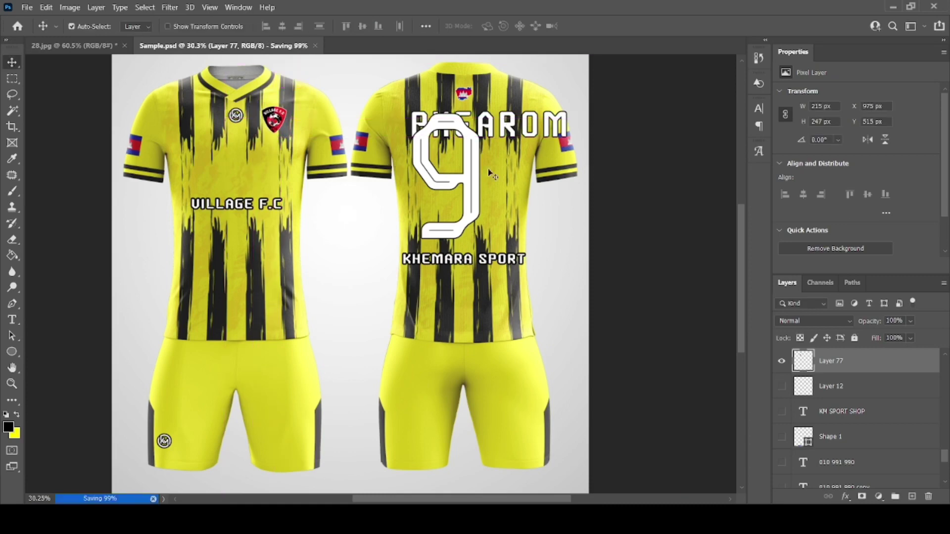
- Set the tracking of the player name on the back shirt to 0
click(474, 171)
double_click(803, 410)
click(850, 228)
text(0)
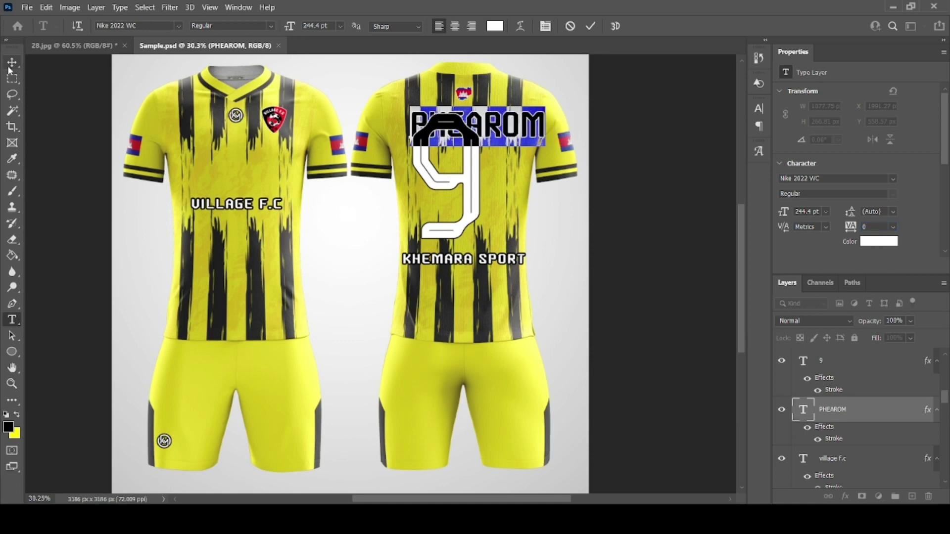
click(12, 62)
- Move the number 9 below the player name, then center the name on the back and scale it to about 91%
drag(473, 191, 491, 244)
drag(495, 127, 481, 128)
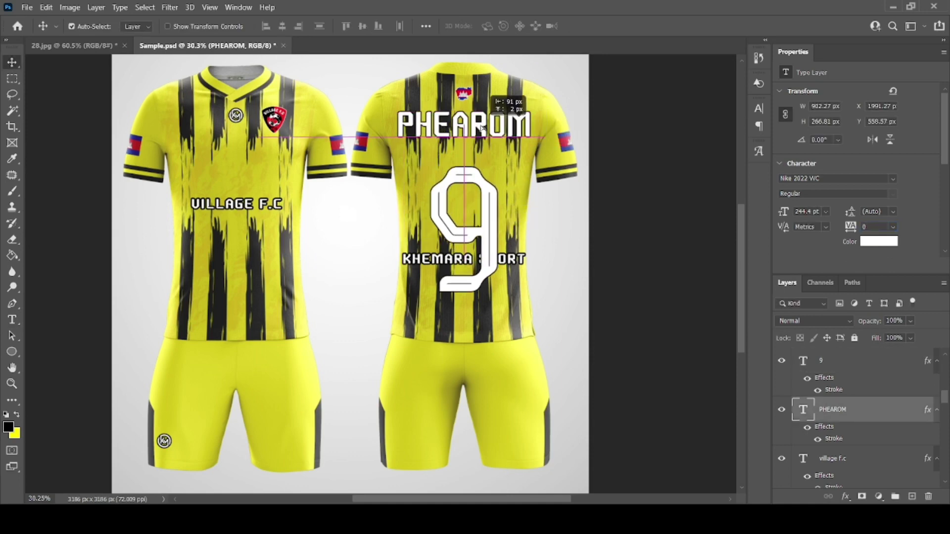
key(ctrl+t)
key(Return)
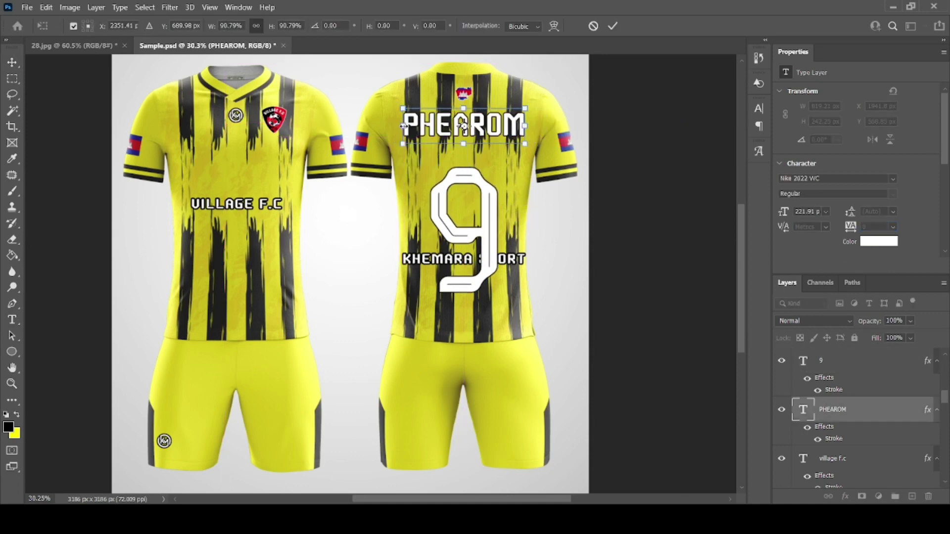
- Move the number 9 up closer to the player name, scale it to about 79% and center it on the back
click(490, 243)
drag(489, 243, 489, 221)
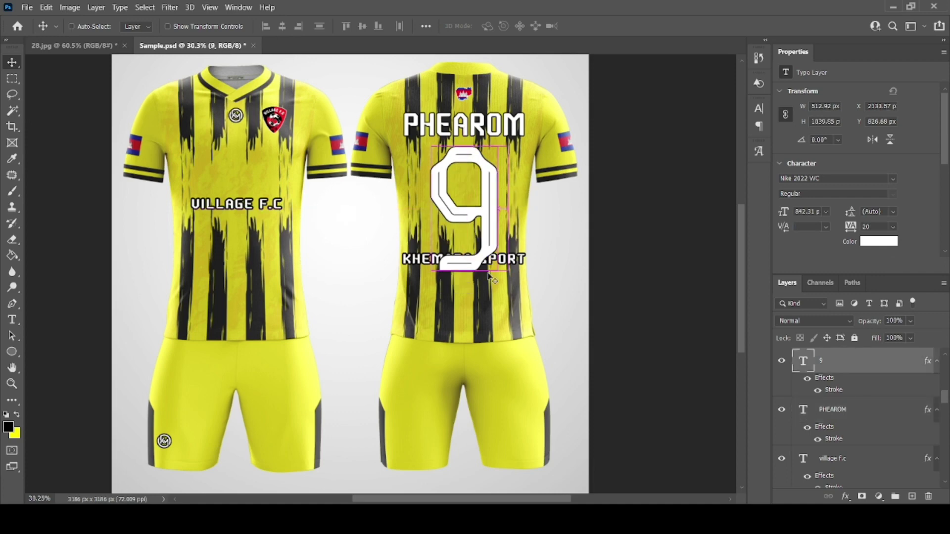
key(ctrl+t)
drag(508, 302, 502, 290)
drag(494, 244, 488, 228)
key(Return)
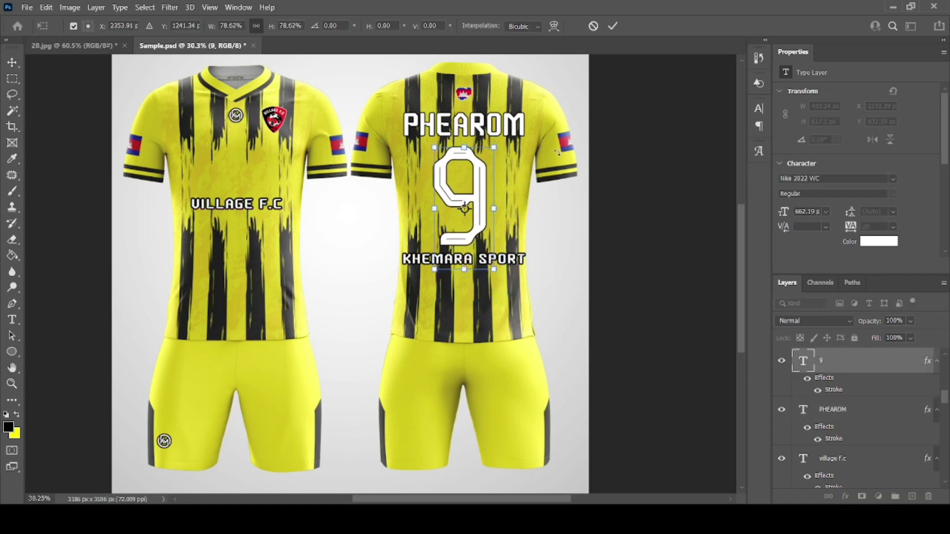
click(526, 127)
click(483, 182)
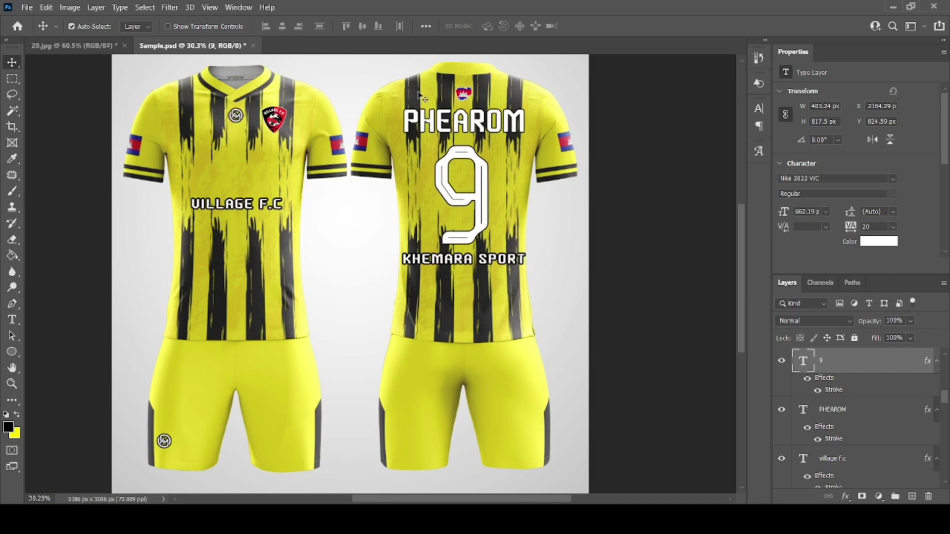
- Reshape the KHEMARA SPORT text under the number to about 690 × 137 px
click(443, 260)
key(ctrl+t)
drag(403, 266, 466, 269)
key(Return)
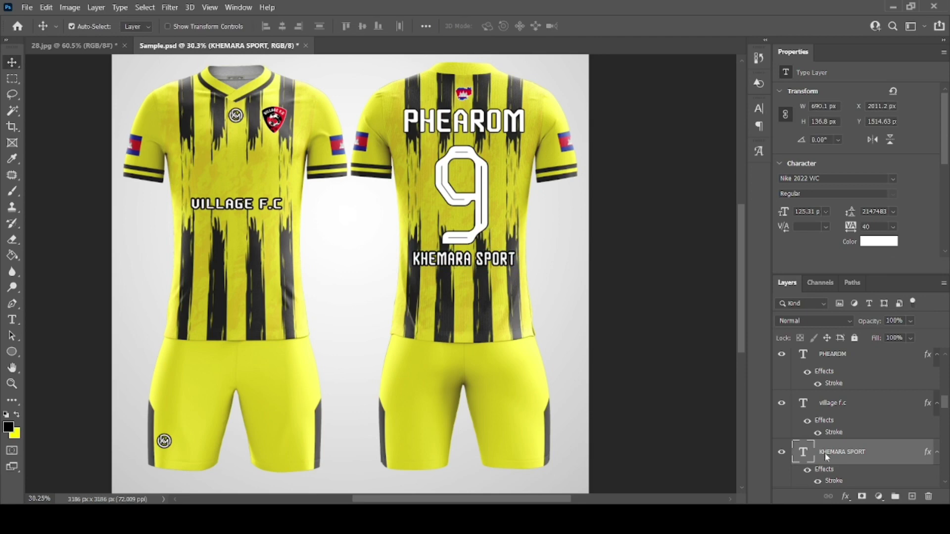
- Review the Stroke settings in the layer styles of the KHEMARA SPORT text, the player name and the number 9
right_click(827, 455)
click(693, 8)
click(501, 306)
drag(691, 195, 758, 198)
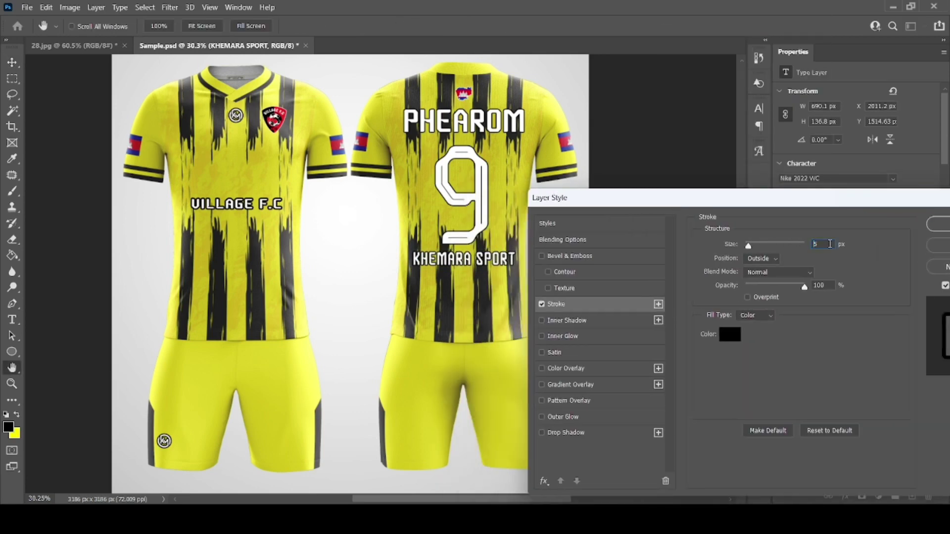
click(937, 227)
double_click(881, 361)
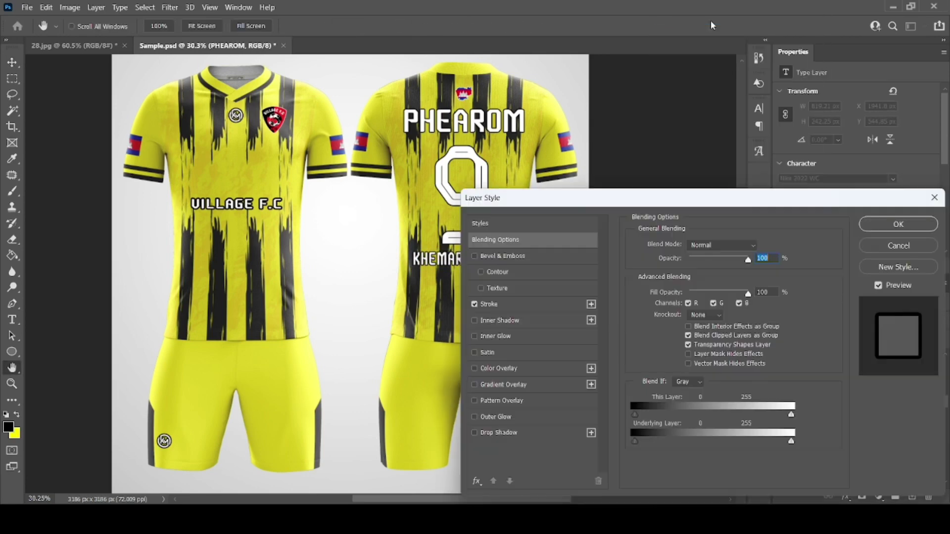
click(509, 307)
click(937, 230)
right_click(830, 362)
click(693, 8)
click(499, 305)
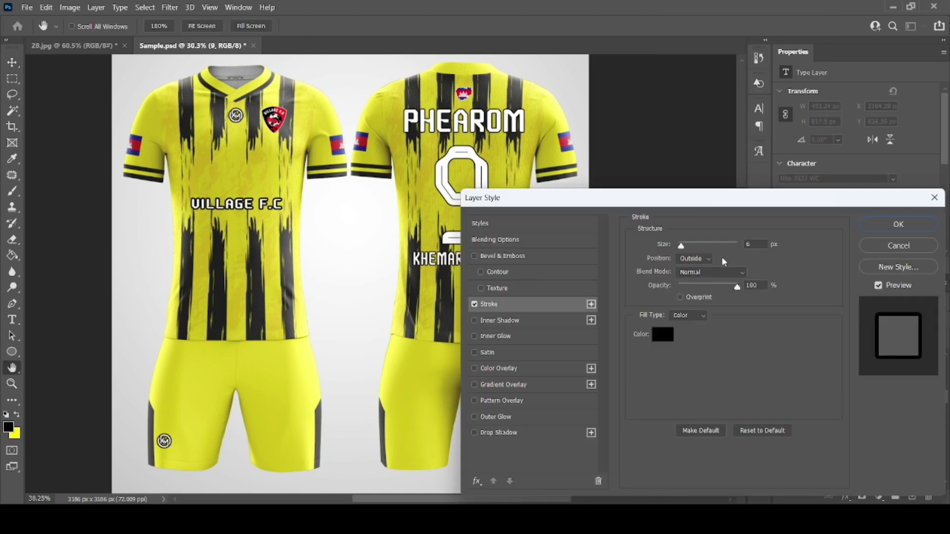
click(901, 225)
- Enlarge the VILLAGE F.C text to about 711 × 246 px and nudge it into place on the front shirt's chest
click(252, 205)
key(ctrl+t)
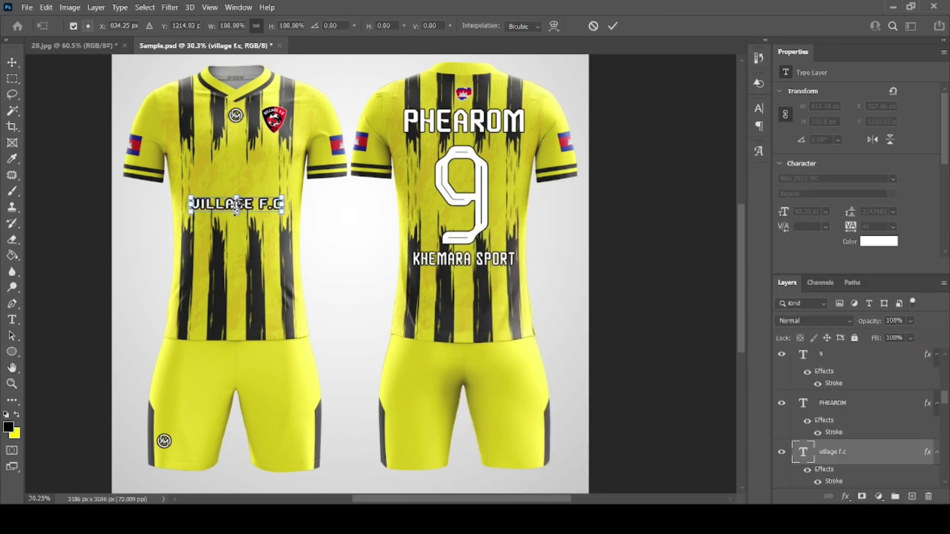
drag(176, 205, 268, 180)
key(Return)
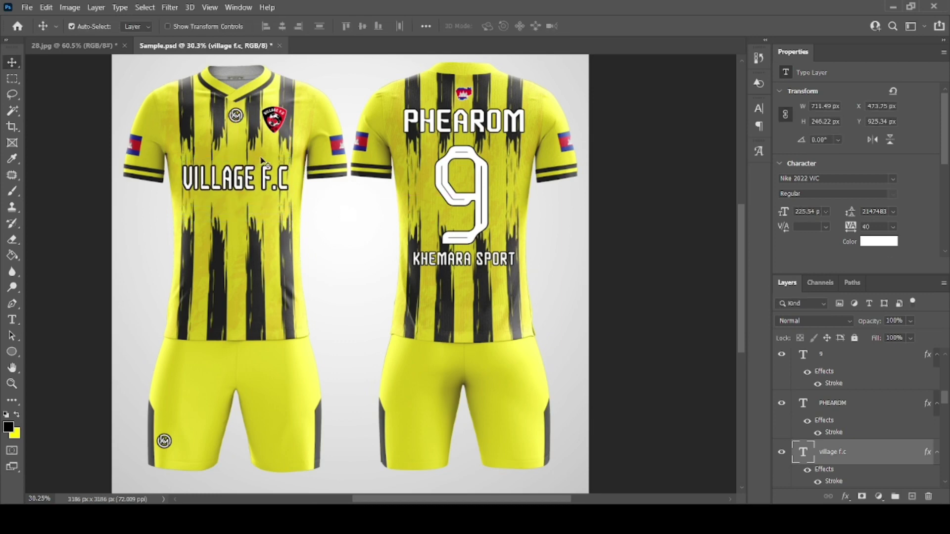
key(Right)
key(Right)
key(Right)
key(Down)
key(Down)
key(Down)
- Set the VILLAGE F.C text's tracking to 0 and widen the text across the chest
key(t)
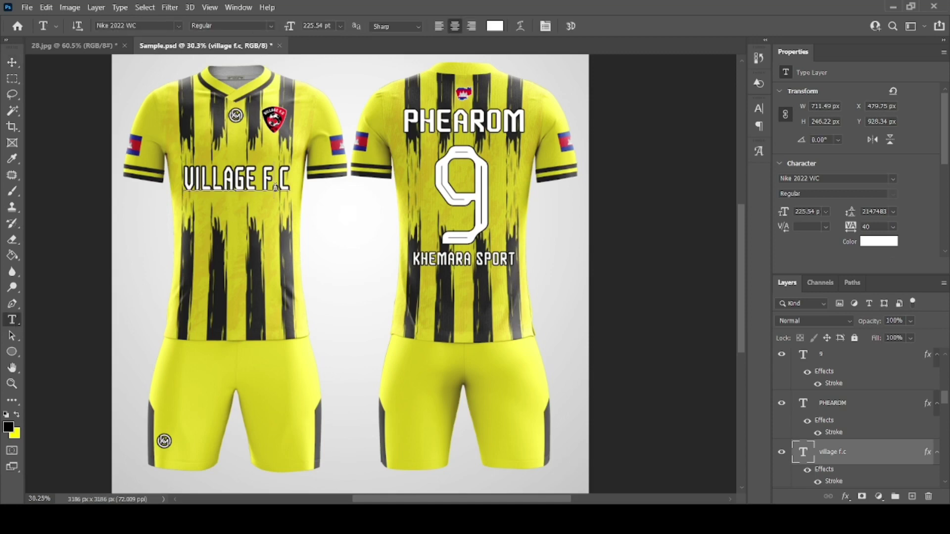
click(274, 186)
key(ctrl+a)
click(874, 228)
scroll(871, 231, down, 4)
click(12, 62)
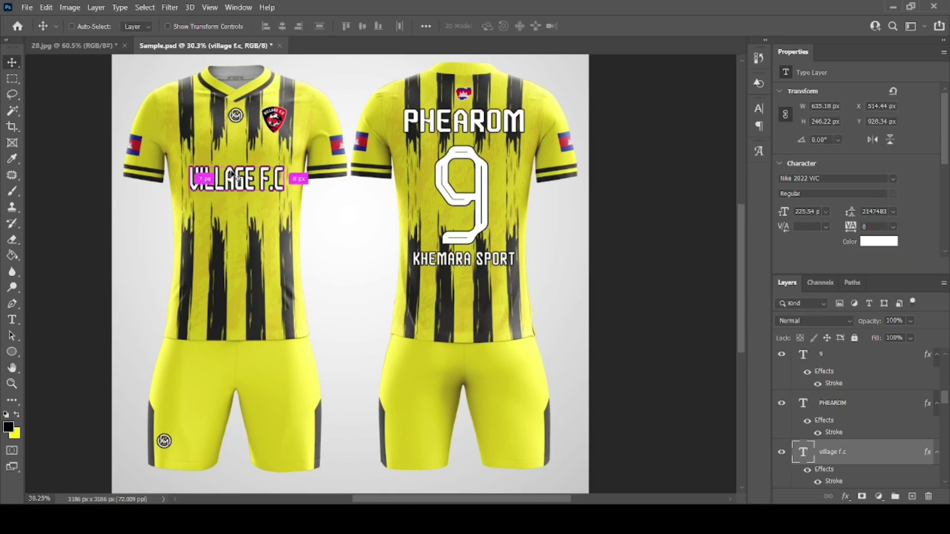
key(ctrl+t)
drag(285, 180, 290, 180)
key(Return)
- Set the KHEMARA SPORT text's tracking to 0, widen it to about 704 px and nudge it into place under the number
click(17, 321)
click(497, 261)
key(ctrl+a)
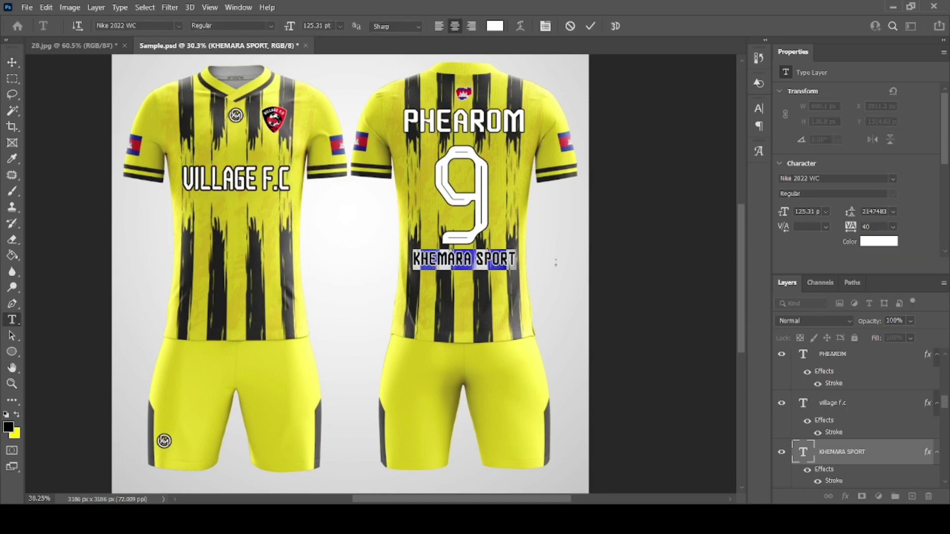
click(11, 64)
scroll(475, 248, up, 10)
key(ctrl+t)
mouse_move(566, 280)
mouse_down()
mouse_move(583, 283)
mouse_move(571, 291)
mouse_up()
key(Right)
key(Right)
key(Right)
key(Return)
scroll(561, 261, down, 11)
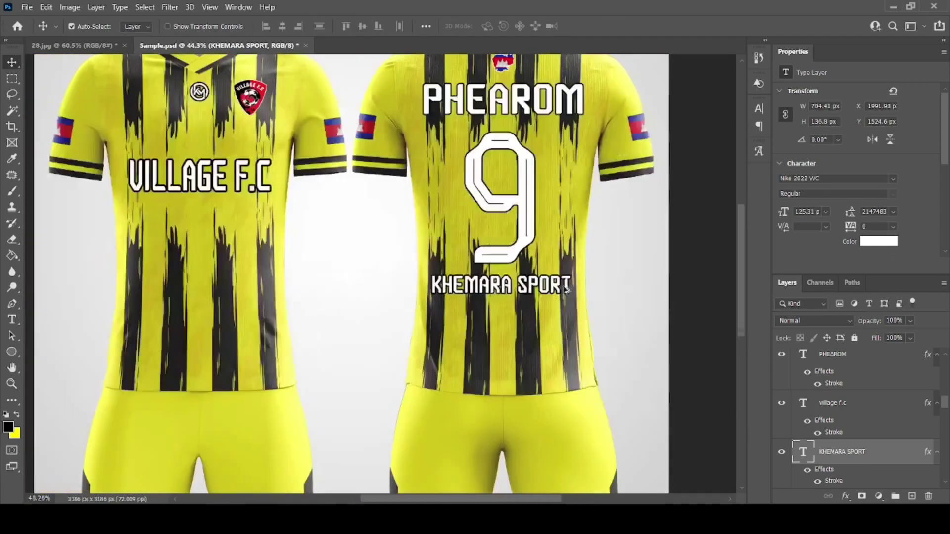
- Duplicate the back number 9 onto the front shorts' leg opposite the round logo and scale it down to fit there
scroll(575, 261, up, 1)
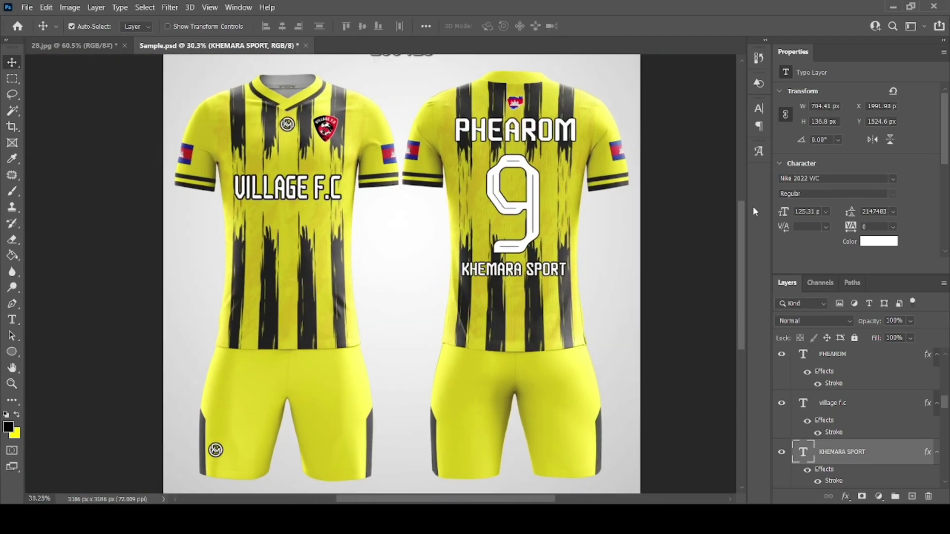
drag(534, 219, 357, 424)
key(ctrl+t)
drag(310, 360, 331, 400)
key(Return)
- Duplicate the shorts' number 9 onto the front shirt's chest opposite the crest, scale it to about 118 × 240 px and adjust its position
drag(345, 435, 265, 147)
key(ctrl+t)
key(Return)
key(ctrl+t)
key(Return)
scroll(255, 126, up, 7)
scroll(237, 105, up, 6)
scroll(267, 146, down, 14)
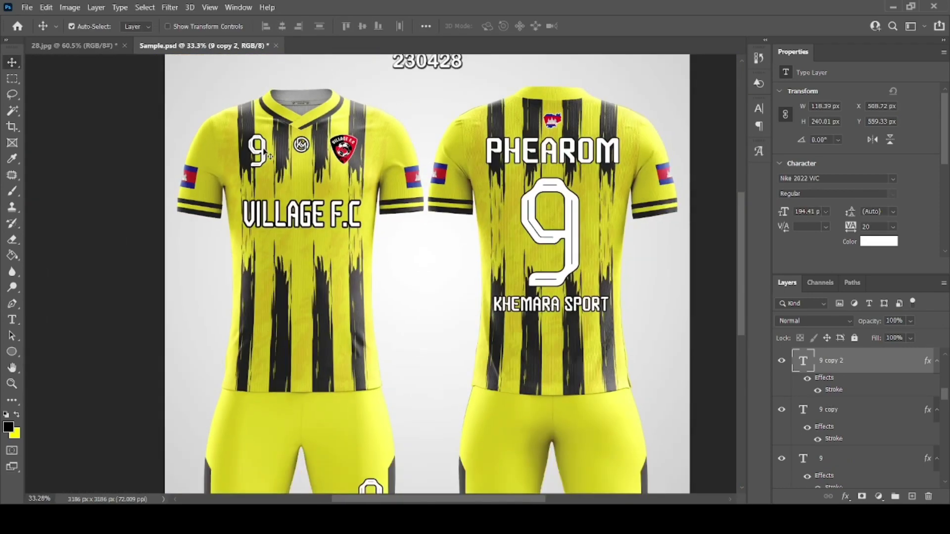
scroll(547, 216, up, 2)
scroll(547, 216, down, 1)
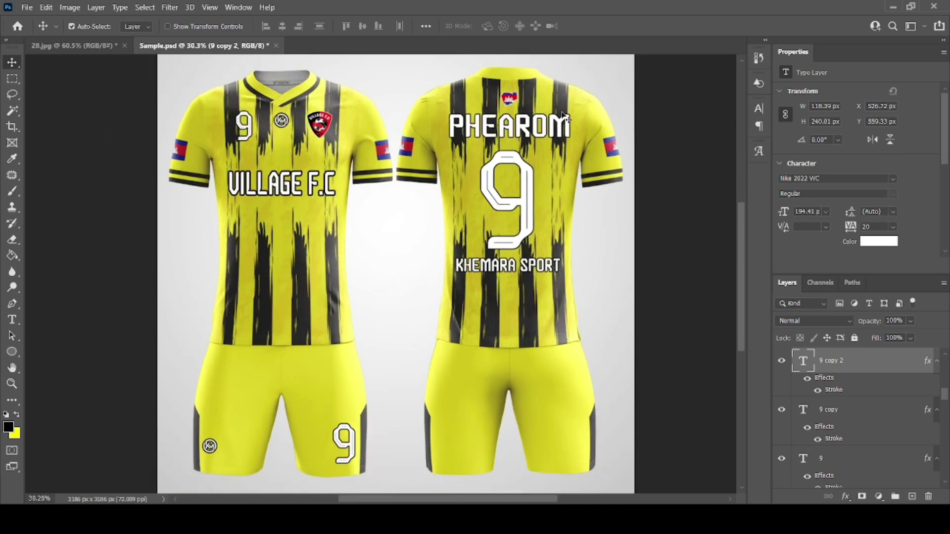
click(325, 133)
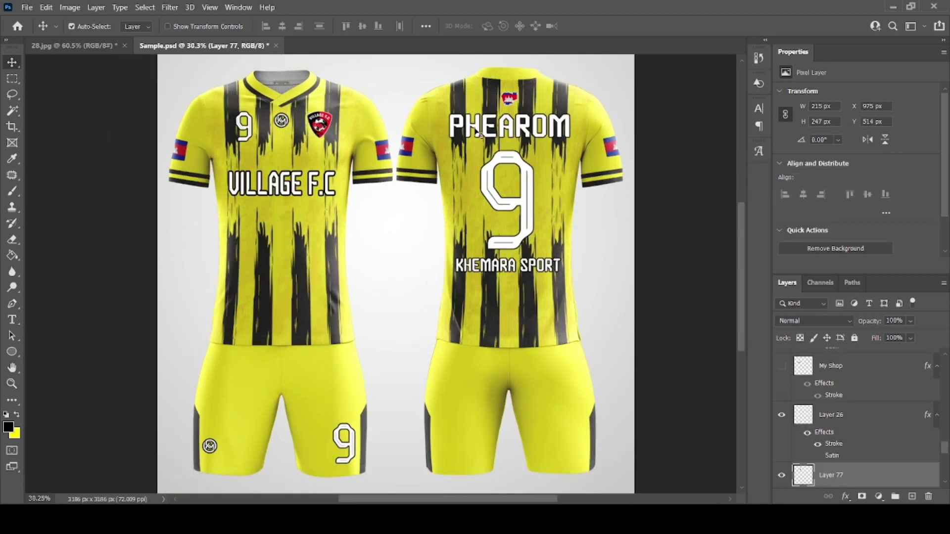
- Save a copy of the finished kit composition
click(26, 7)
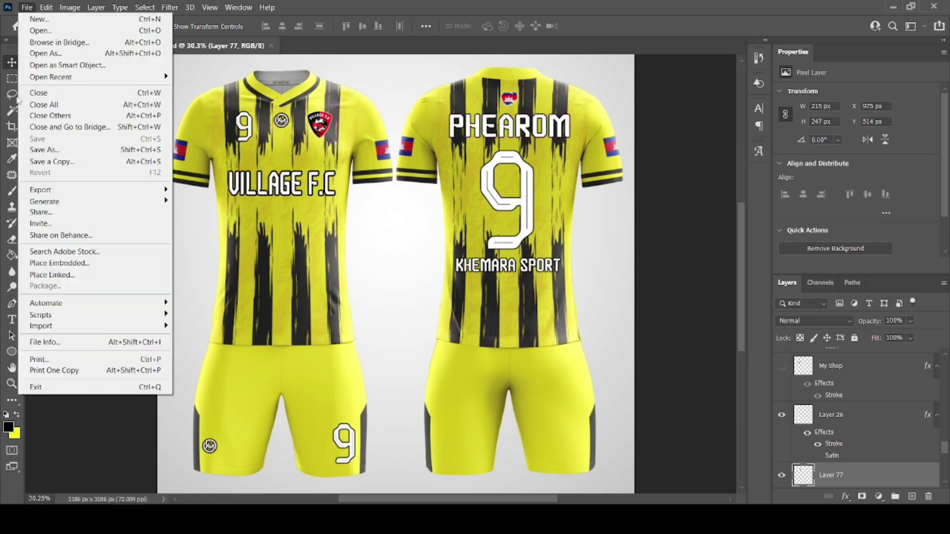
click(50, 161)
click(276, 246)
click(123, 428)
click(365, 347)
click(566, 133)
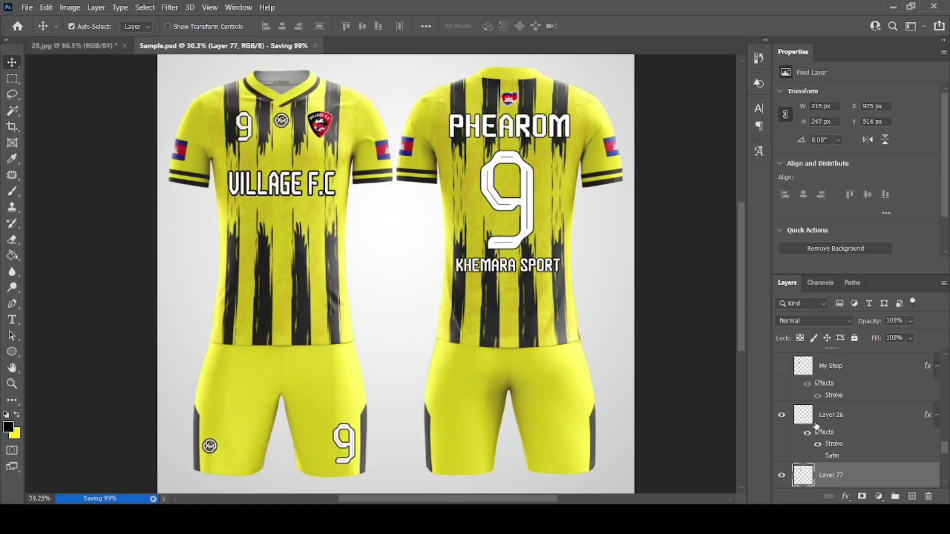
click(711, 331)
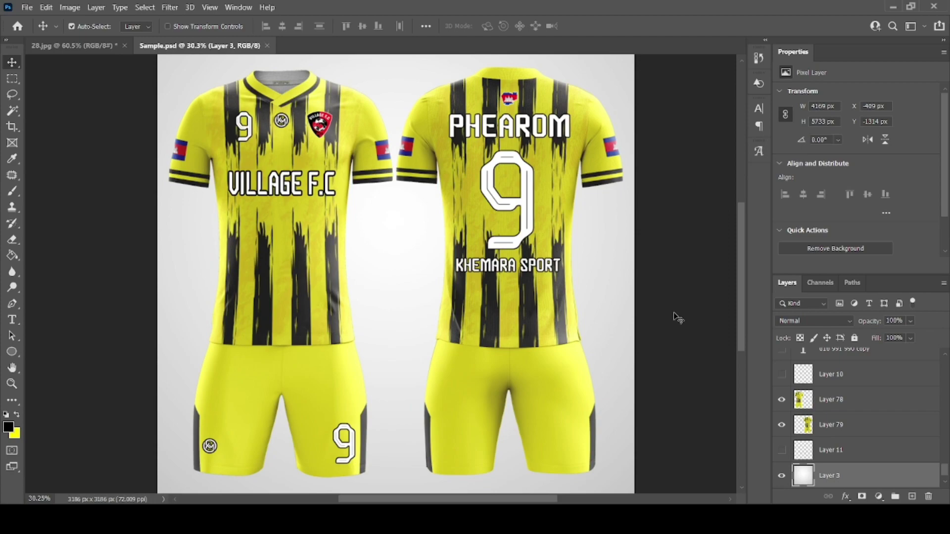